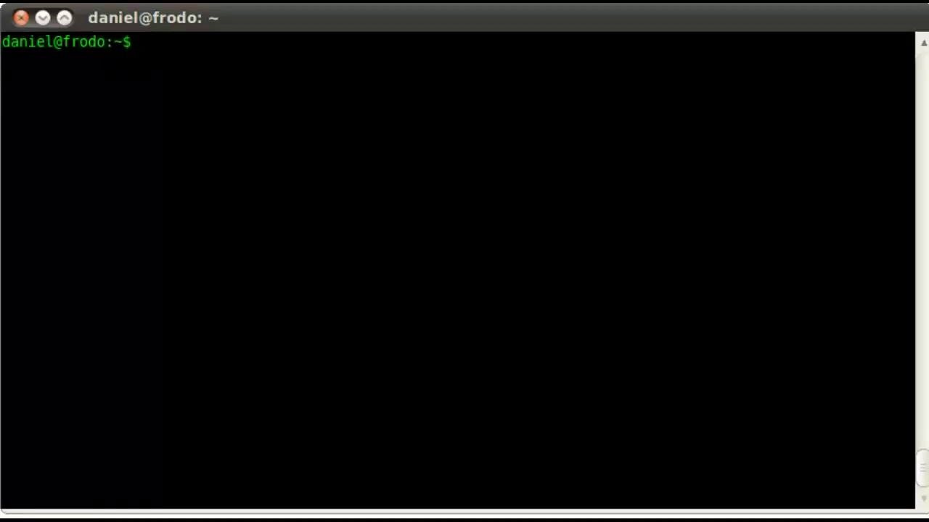
Import sql/small_map.sql and sql/world_map.sql into maps, then start the MariaDB client on maps
text(mysql maps)
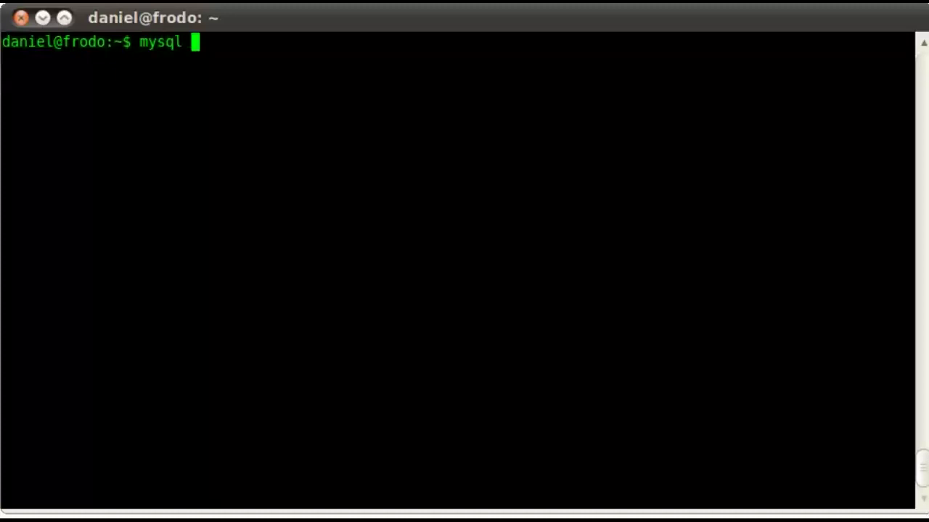
text( < )
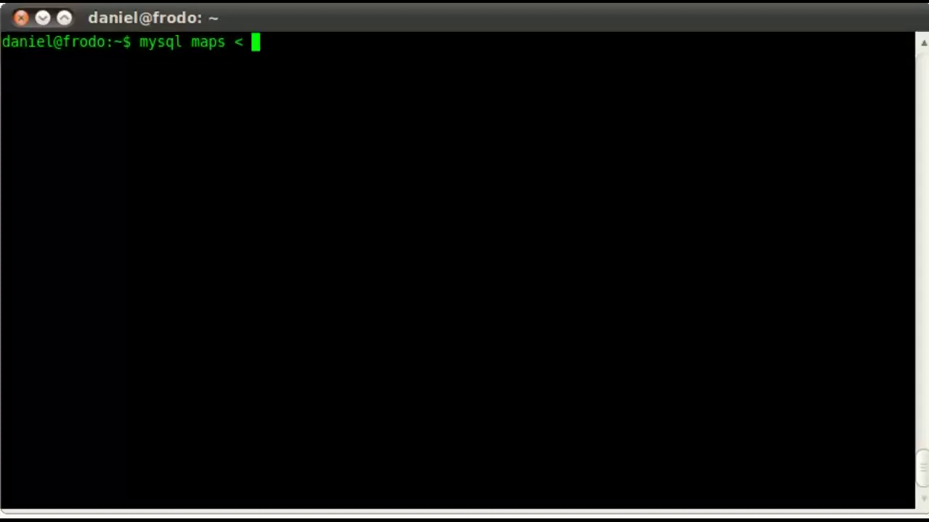
text(sql)
text(/smal)
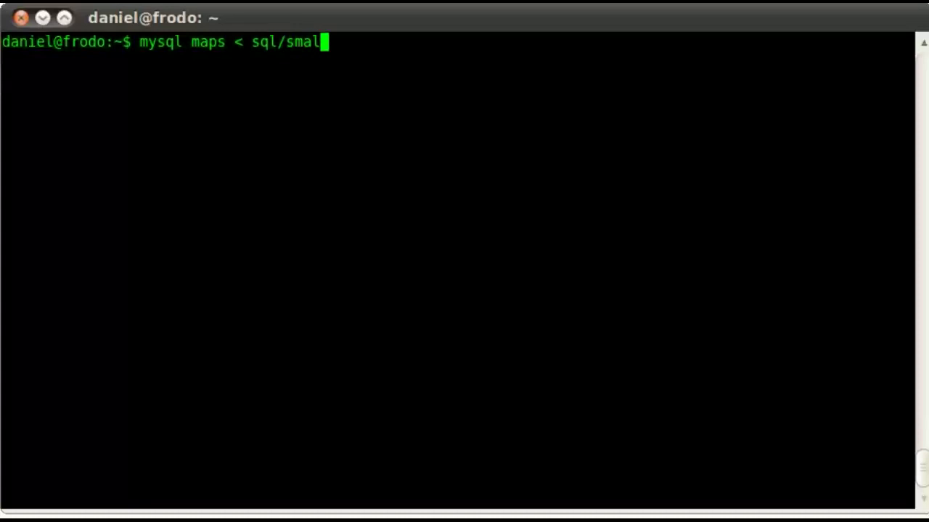
key(Tab)
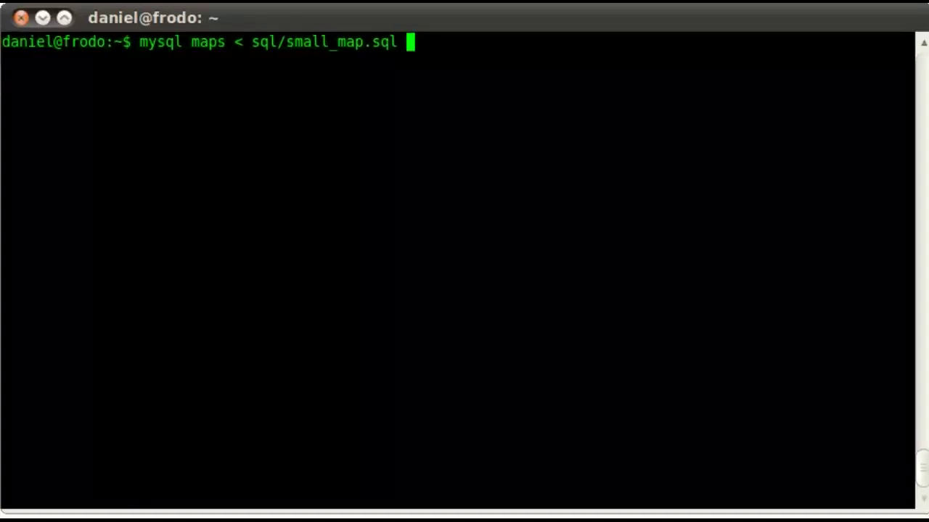
key(Return)
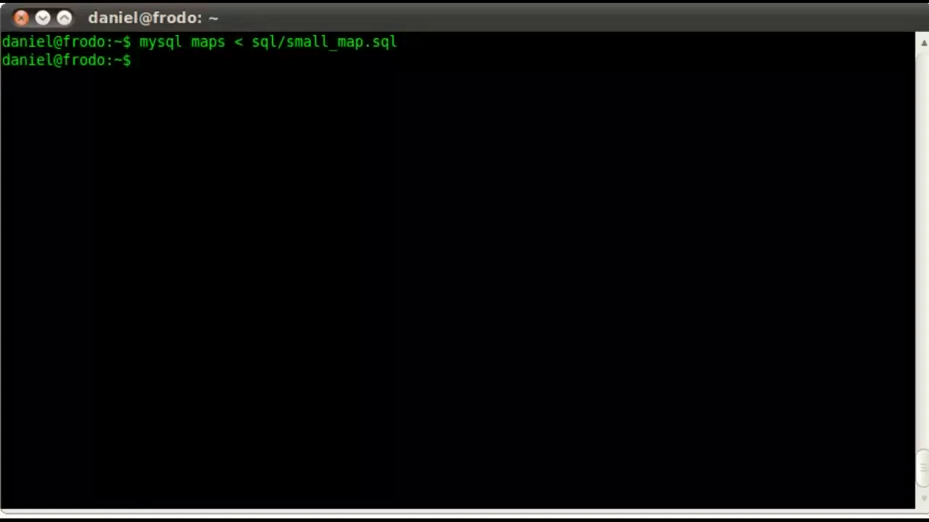
text(mysql )
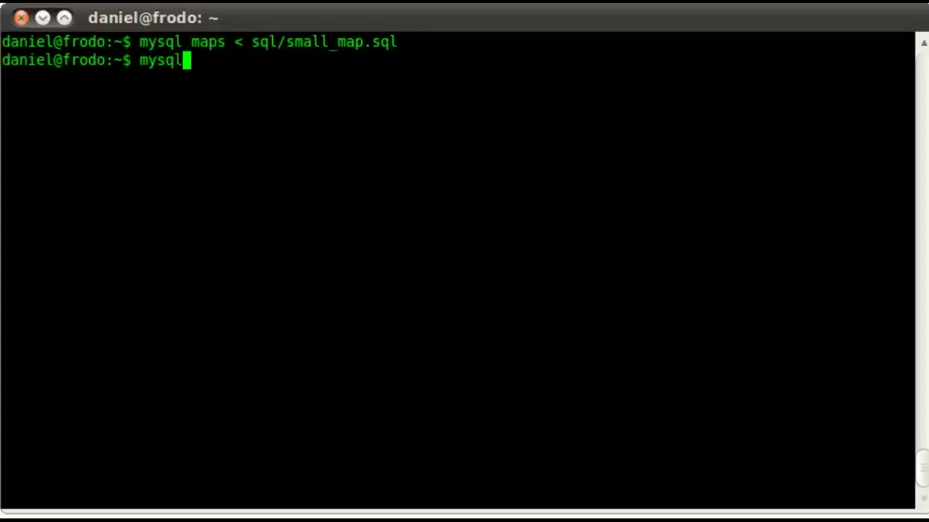
text(maps )
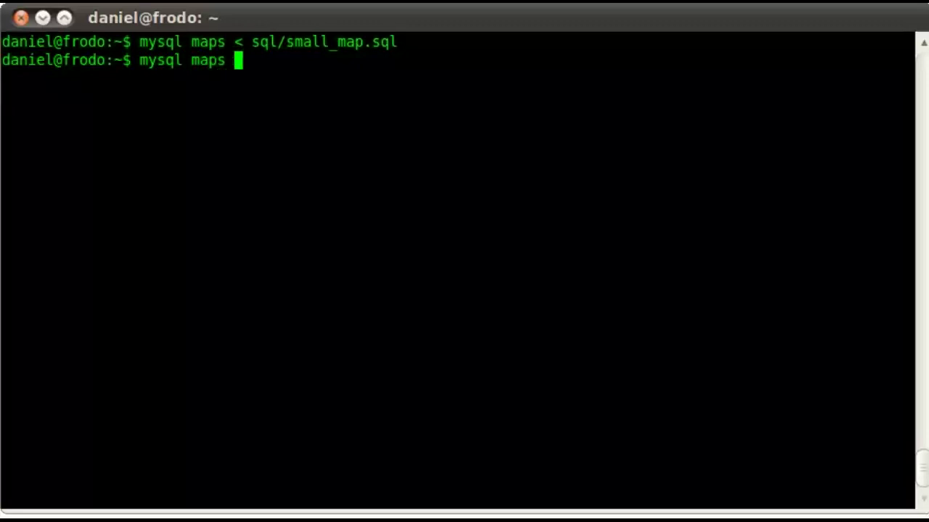
text(< sql/wo)
key(Tab)
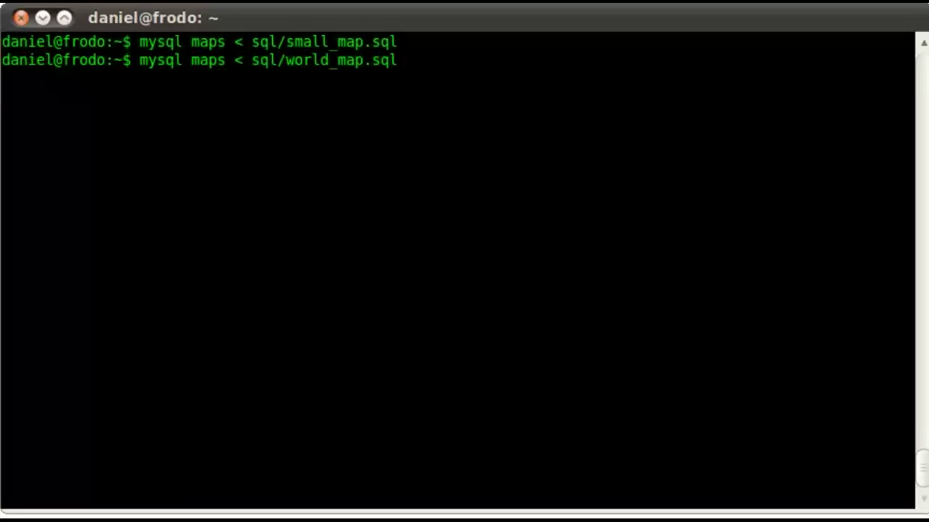
key(Return)
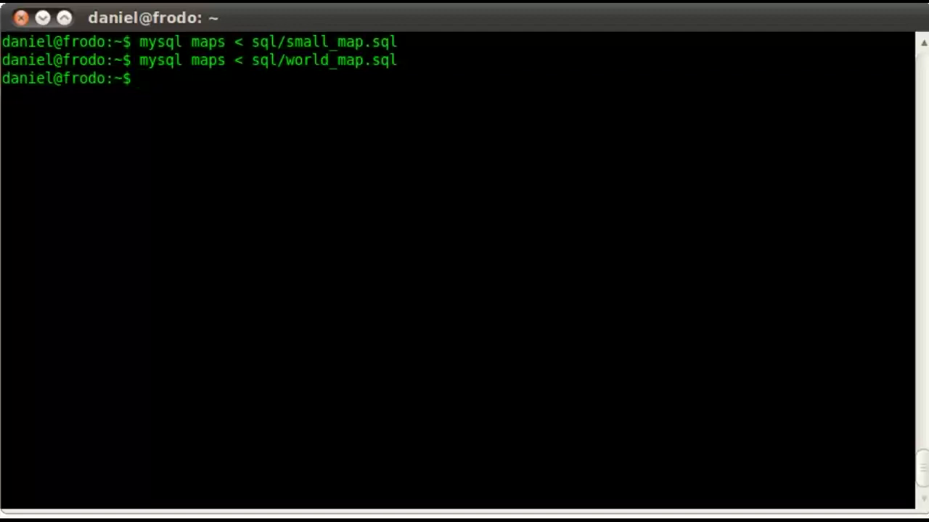
text(mysql)
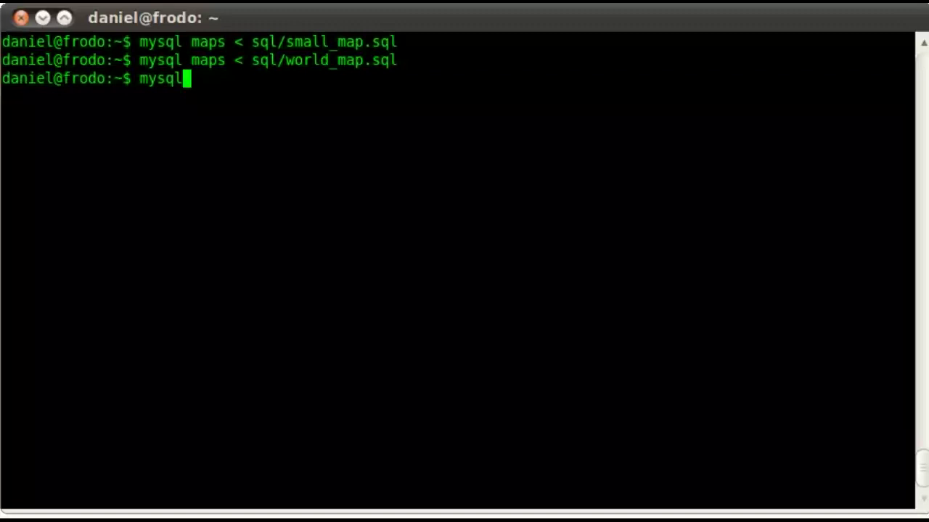
text( maps)
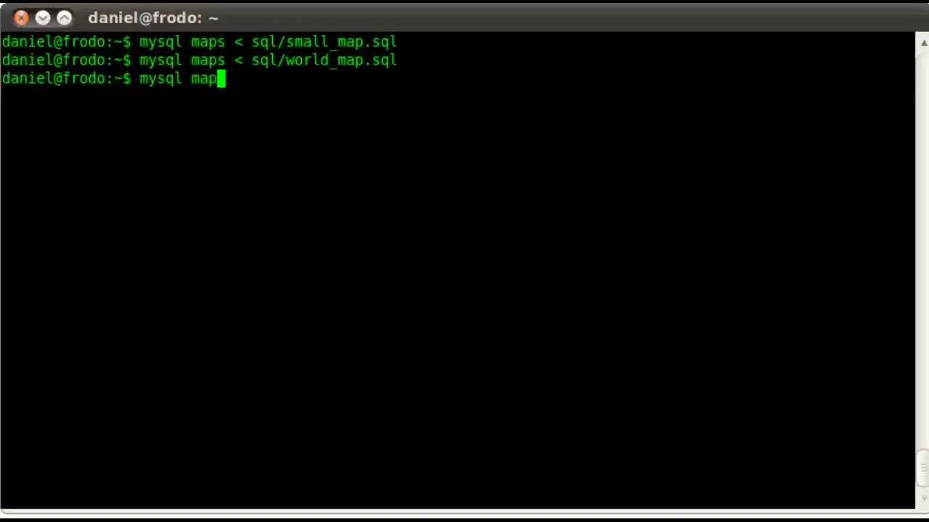
key(Return)
List the maps tables with show tables;, showing small_map, tmp_shapes and world_map
text(show ta)
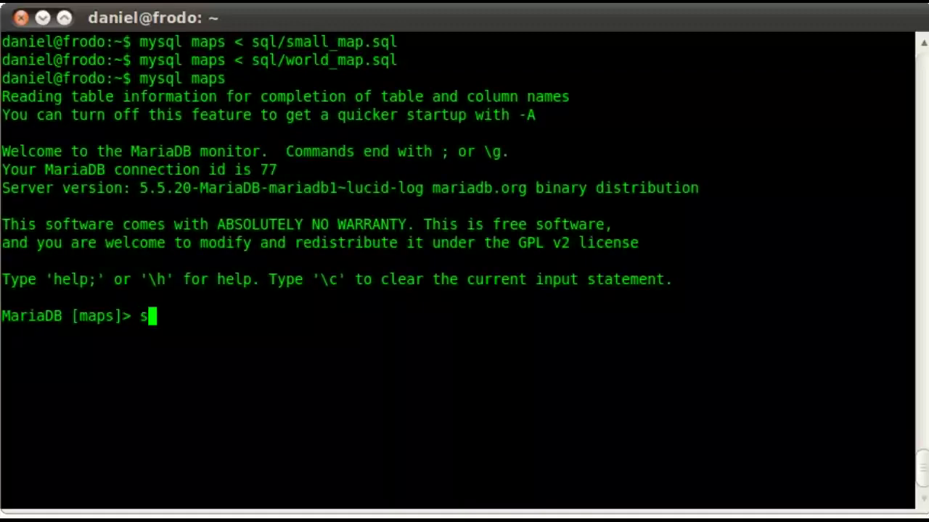
text(bles)
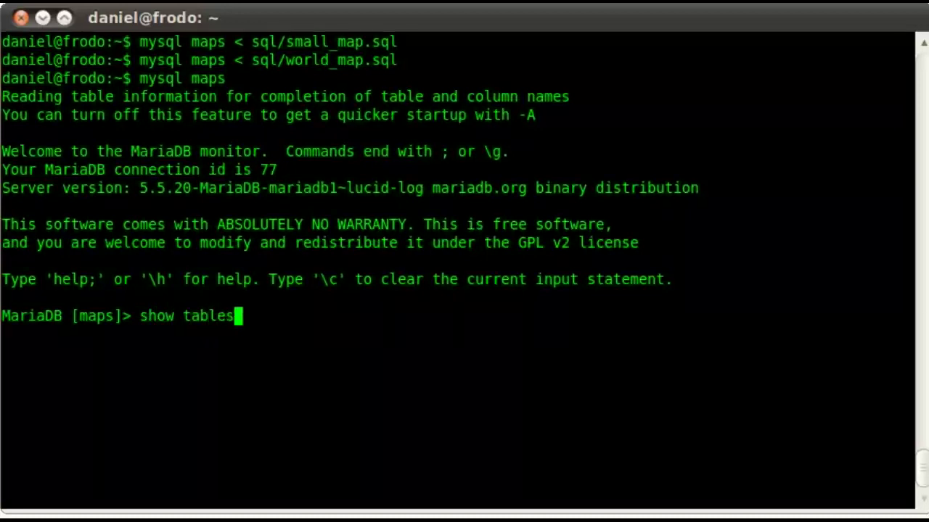
text(;)
key(Return)
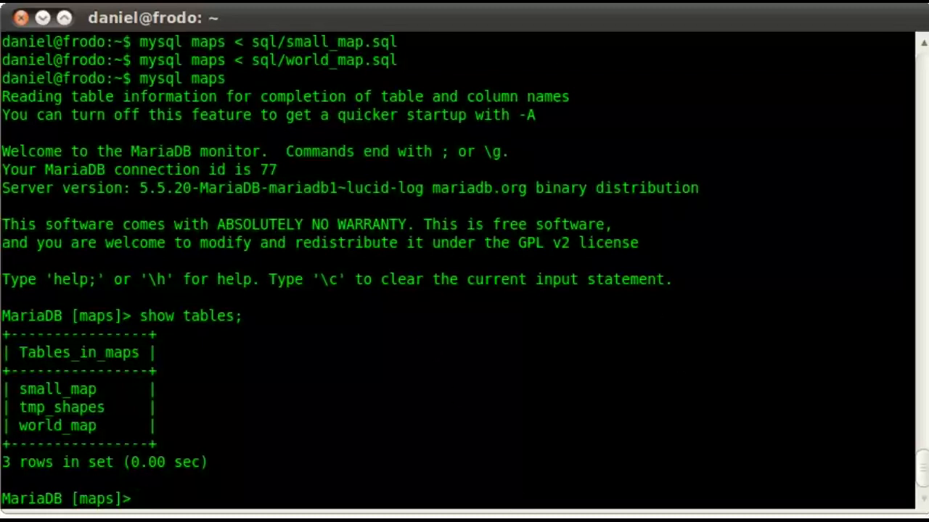
key(alt+Tab)
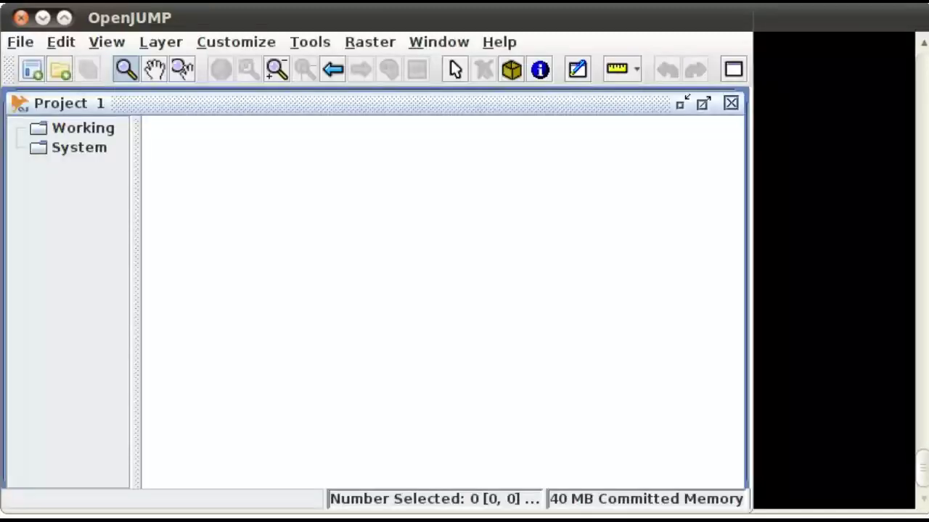
Bring up Tools > Database Query in OpenJUMP with maps as the selected database
click(316, 42)
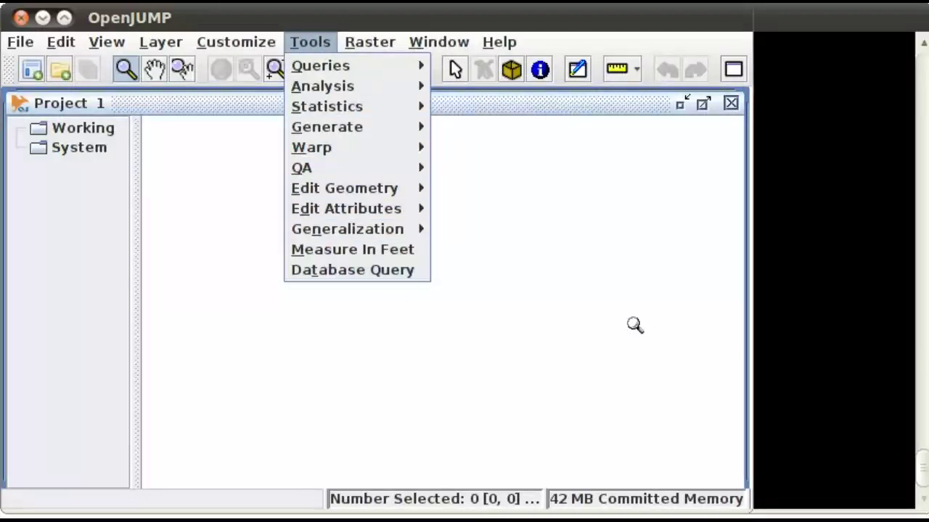
click(388, 274)
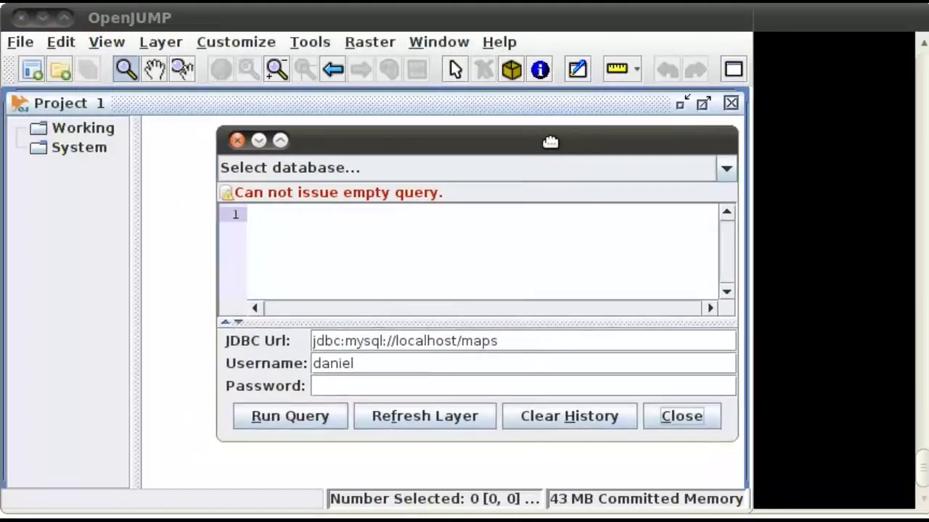
click(821, 281)
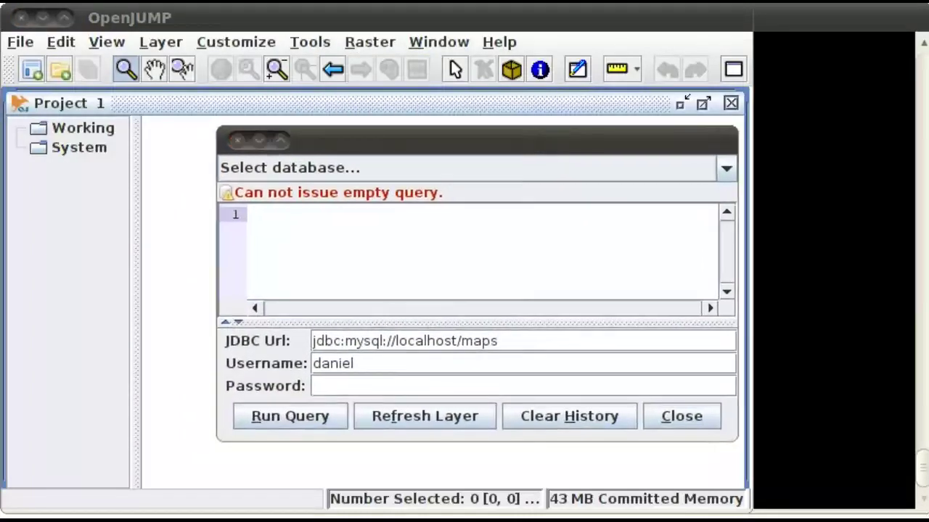
click(384, 159)
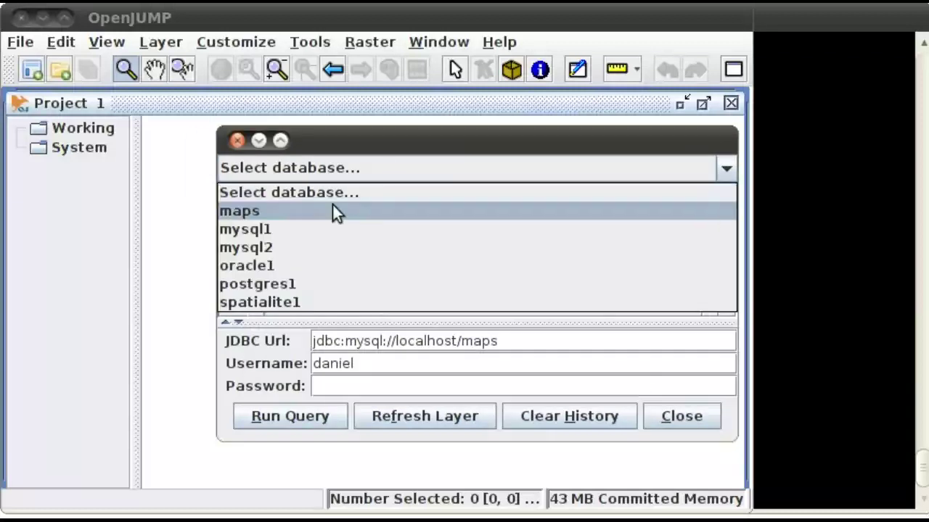
click(274, 211)
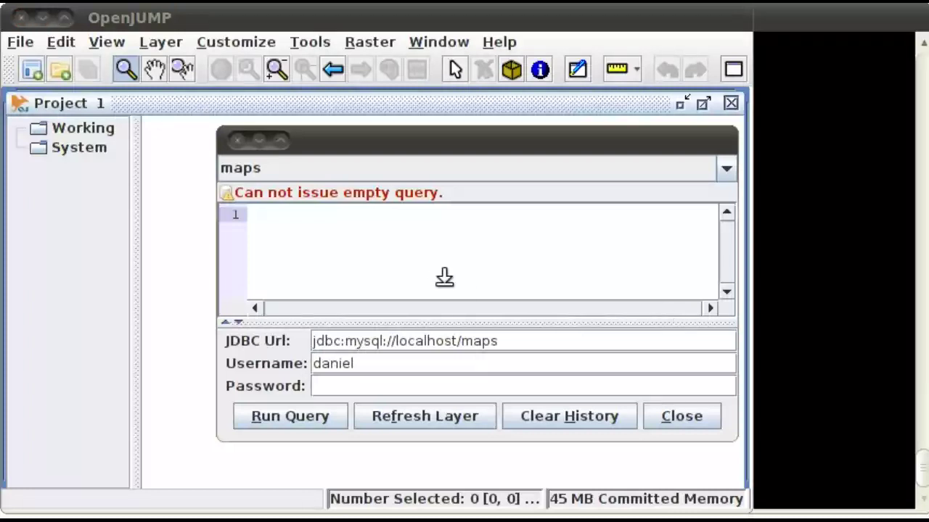
Run select * from small_map; to add its 14 features as a layer, then zoom in
click(404, 226)
text(select * from small_map;)
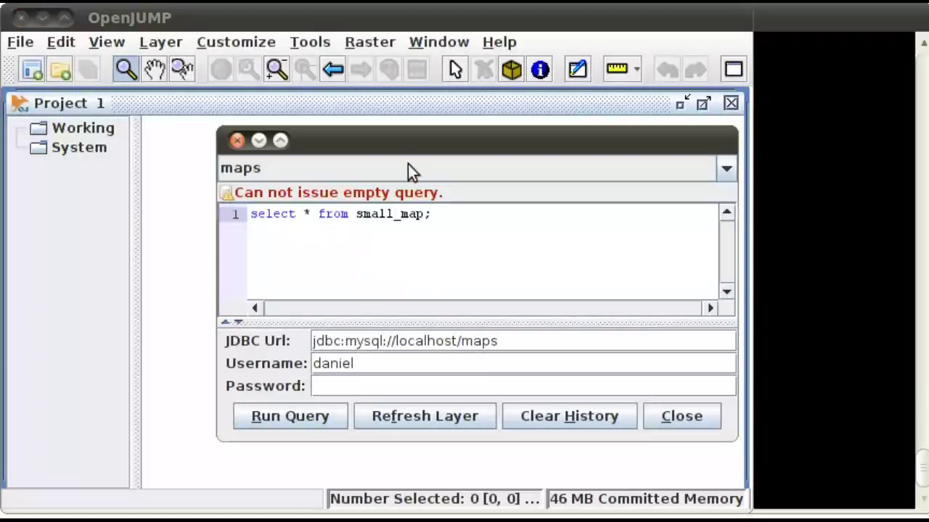
drag(400, 136, 908, 85)
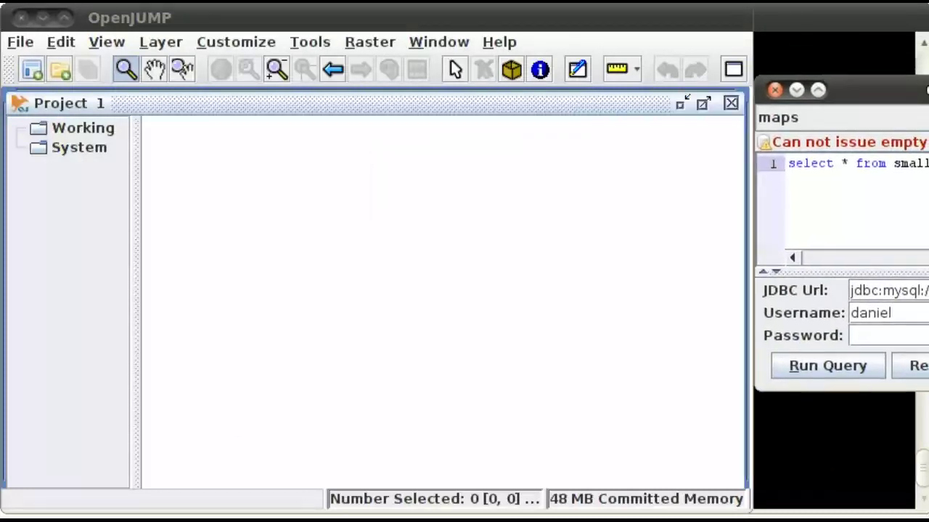
click(811, 367)
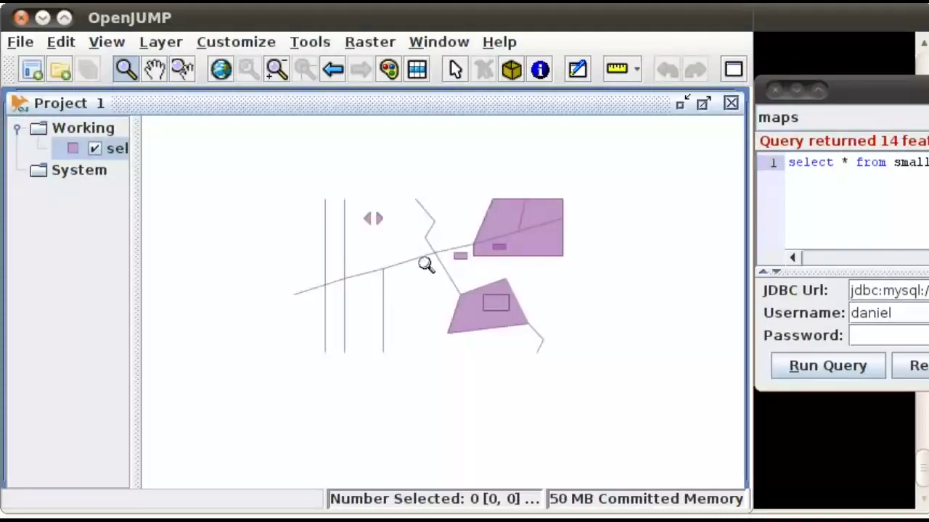
click(425, 265)
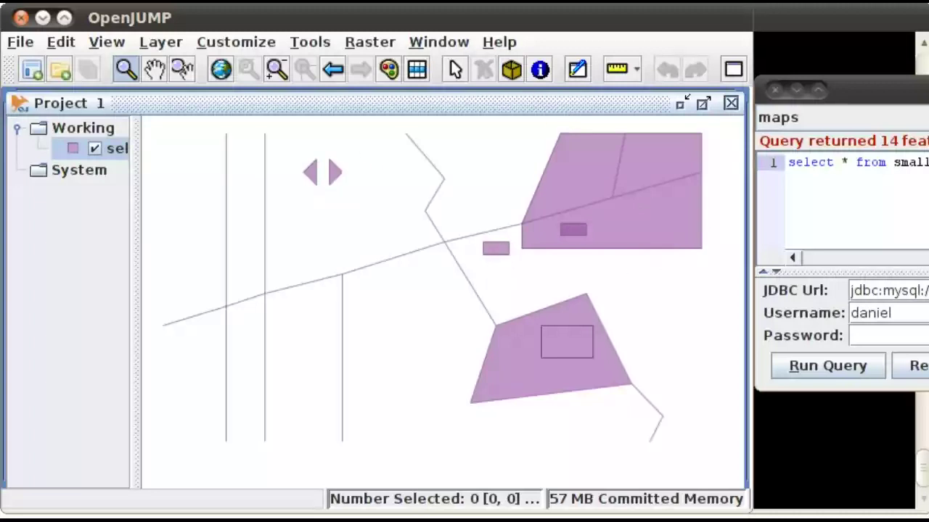
Run the commented small_map query to add a 6-line-feature layer, then hide that layer
click(839, 154)
key(ctrl+a)
key(Delete)
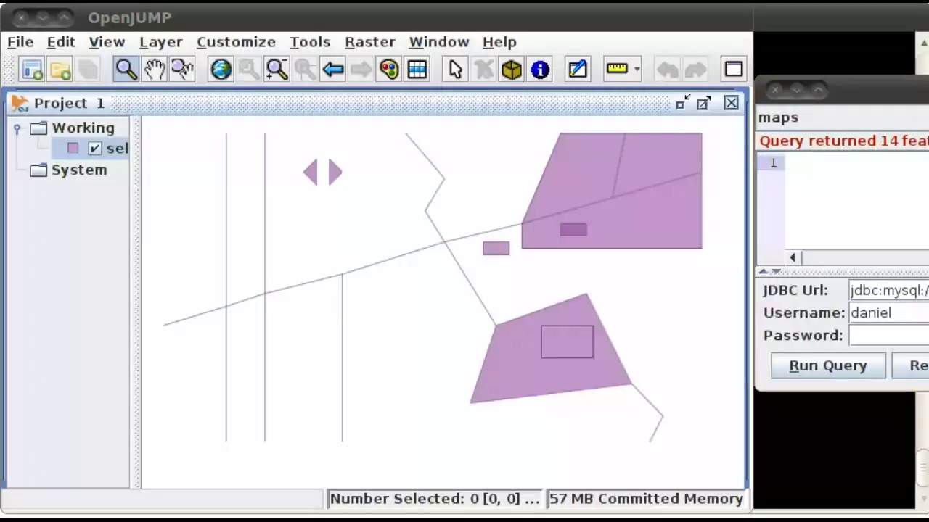
click(822, 181)
key(ctrl+v)
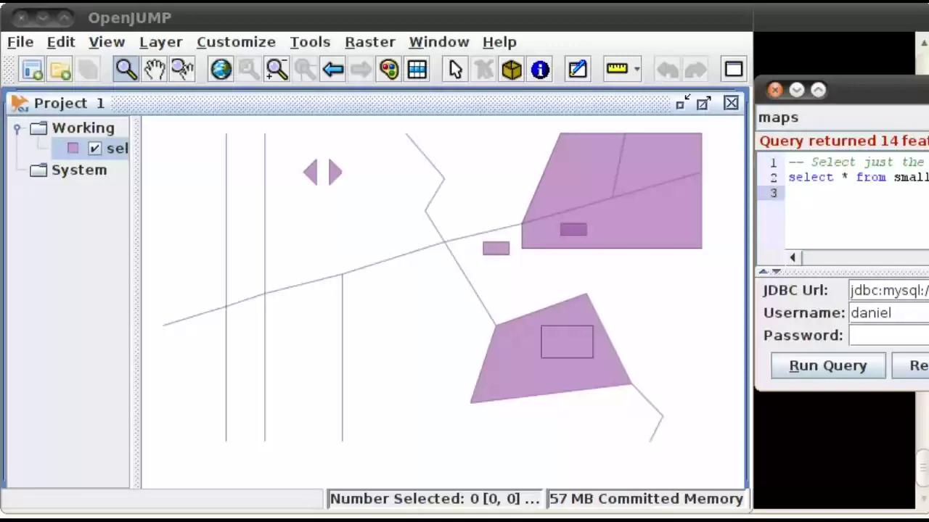
drag(928, 90, 928, 93)
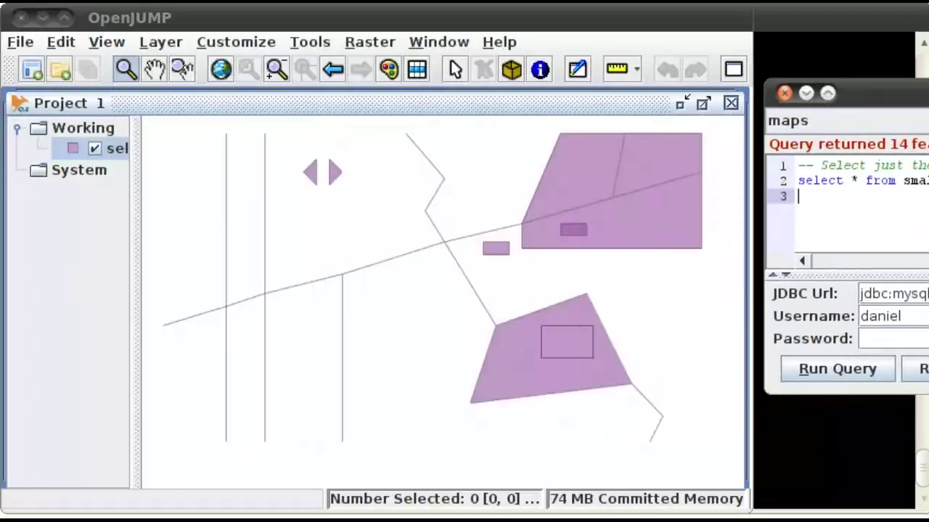
click(803, 367)
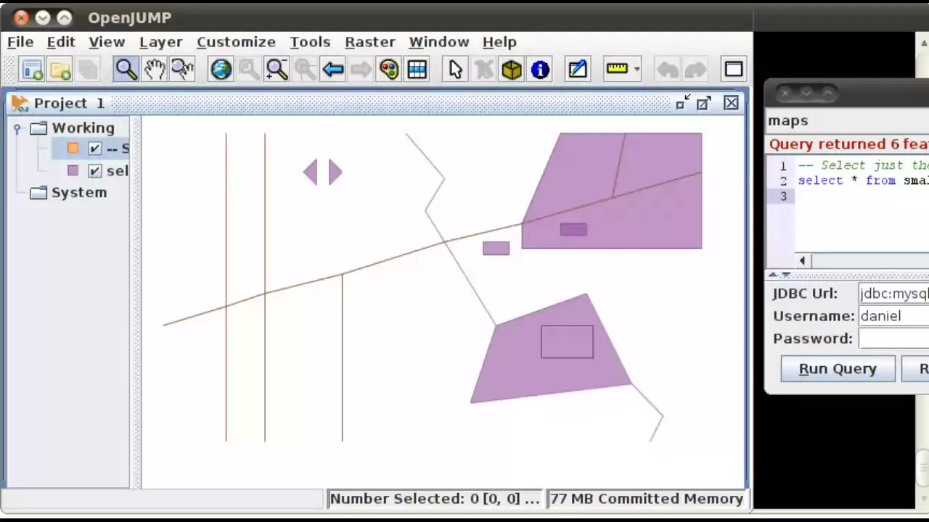
click(95, 149)
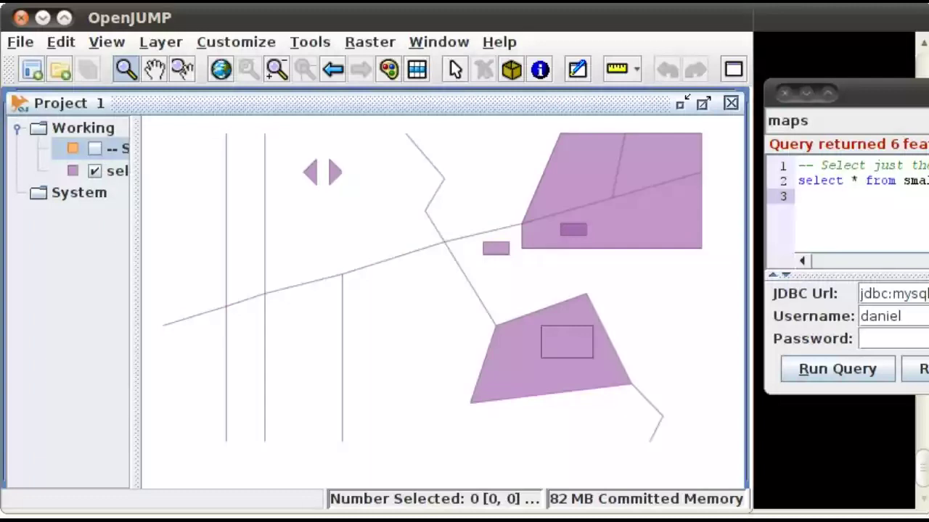
Replace the old SQL with the st_buffer(shape, 3) query on small_map roads
click(914, 181)
triple_click(914, 181)
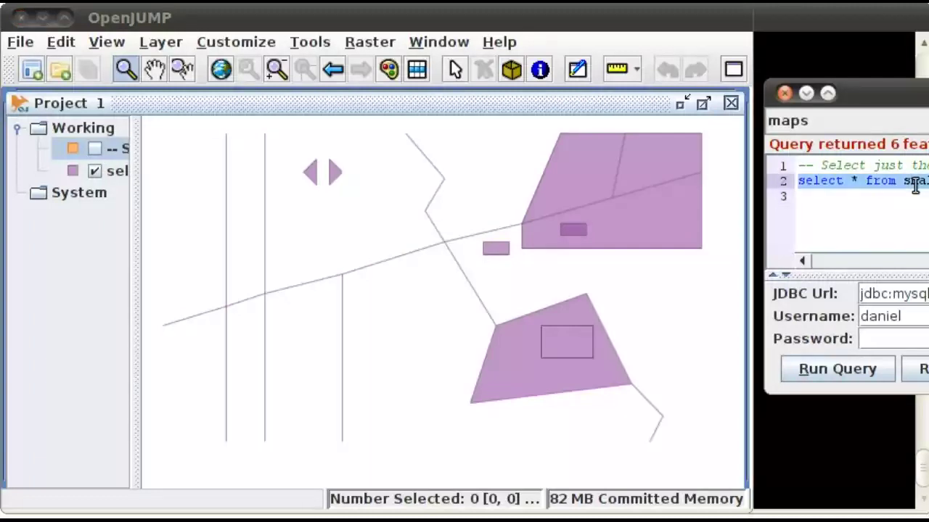
key(ctrl+a)
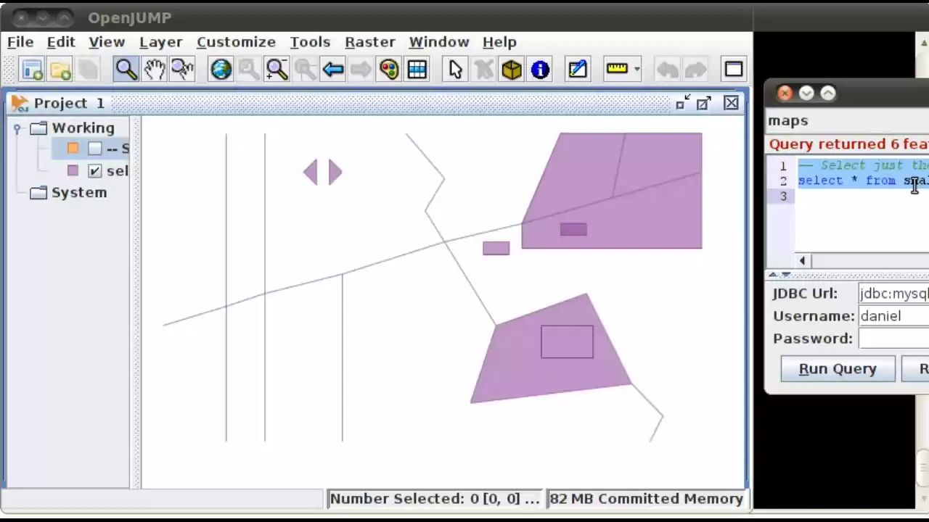
key(BackSpace)
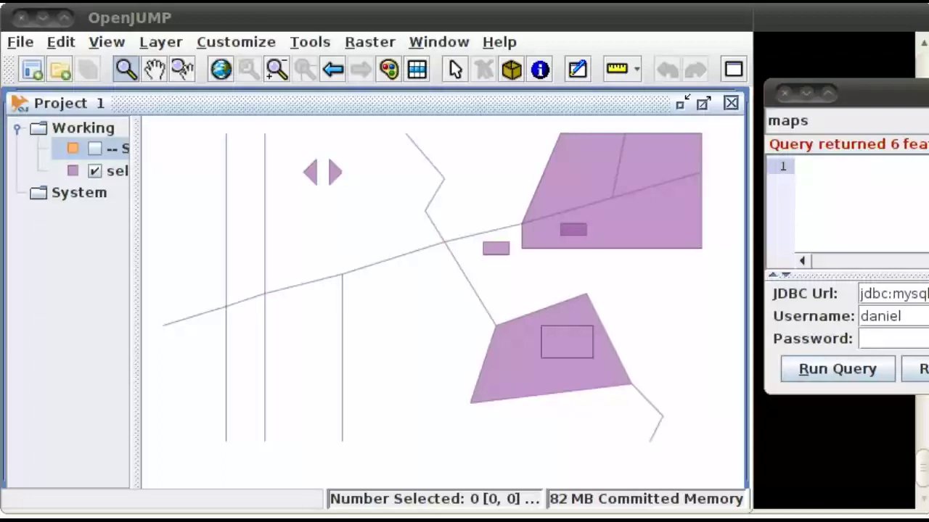
key(alt+Tab)
key(ctrl+v)
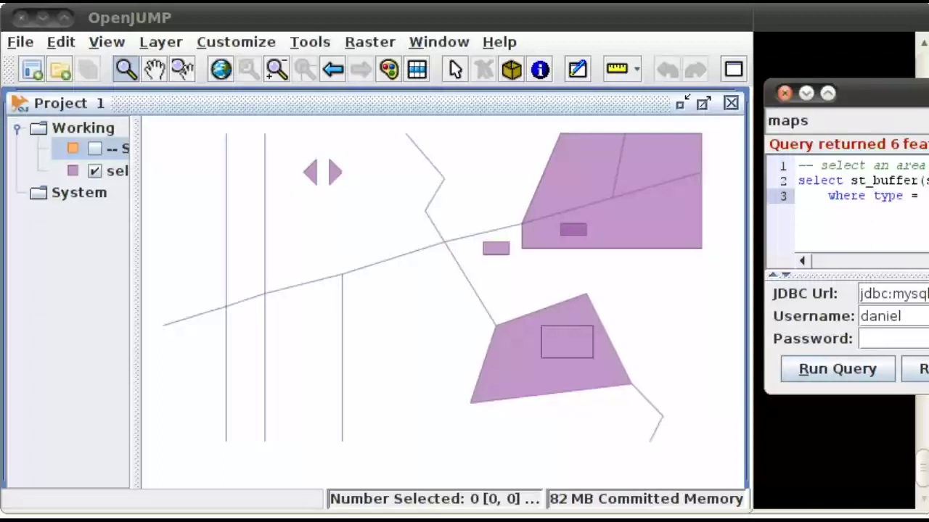
drag(907, 95, 477, 152)
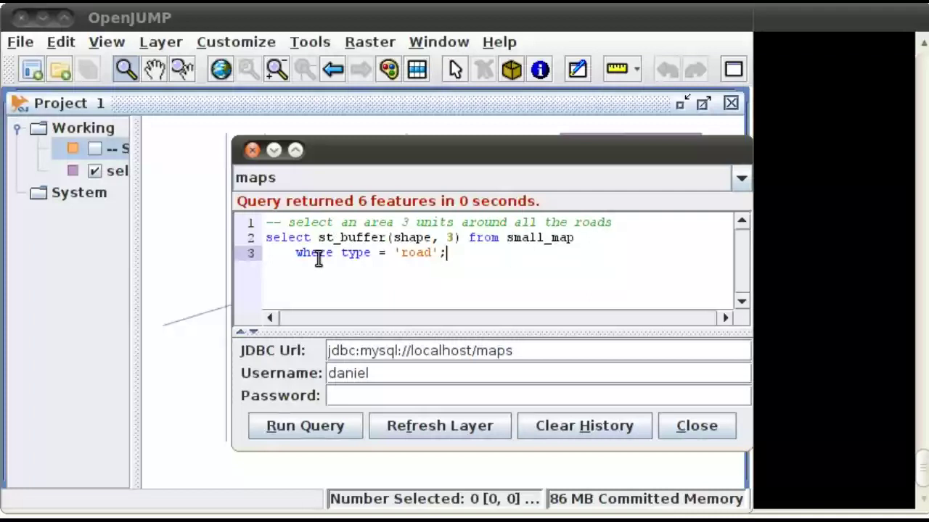
drag(425, 155, 922, 98)
Run the road buffer query, then empty the editor and hide the yellow buffer layer
click(868, 367)
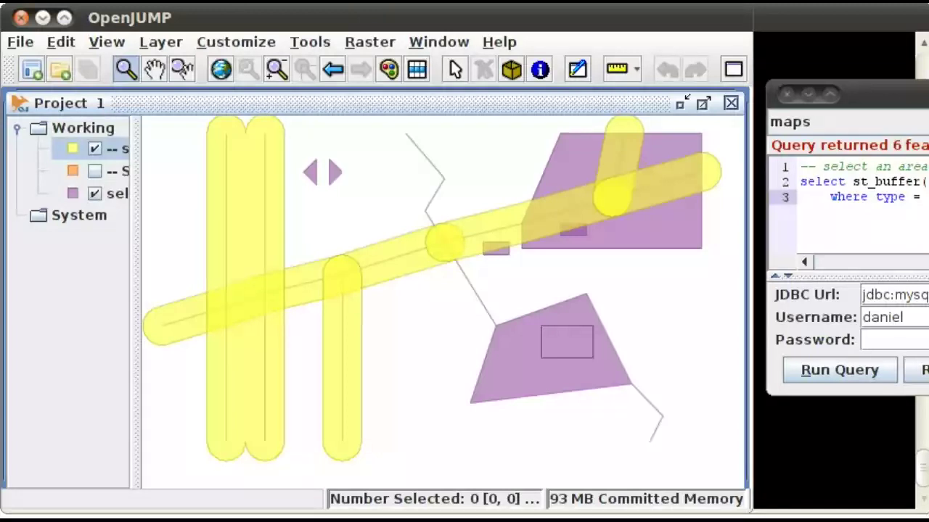
click(916, 202)
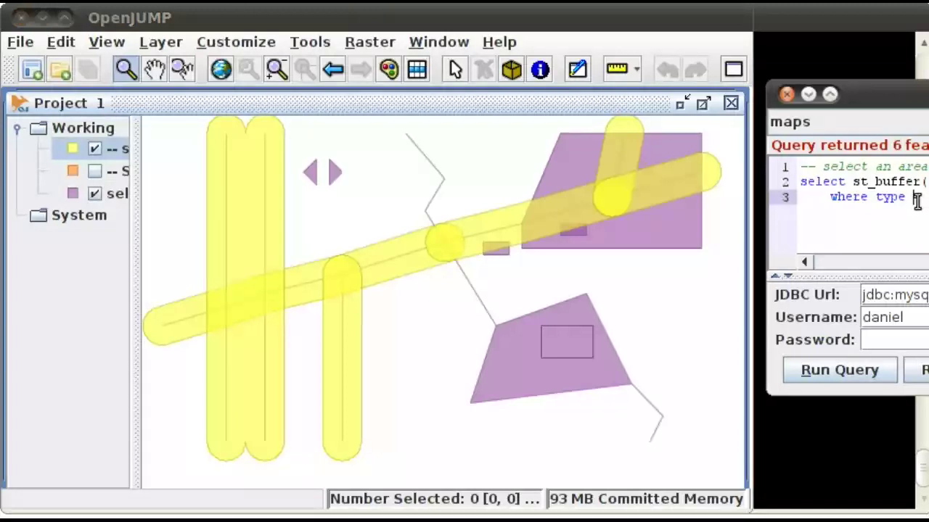
key(ctrl+a)
key(Delete)
click(251, 177)
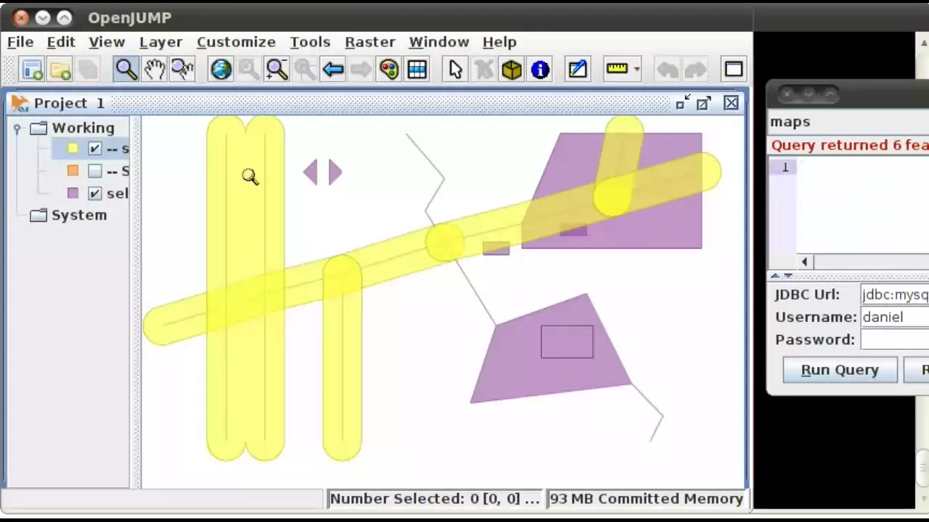
click(95, 148)
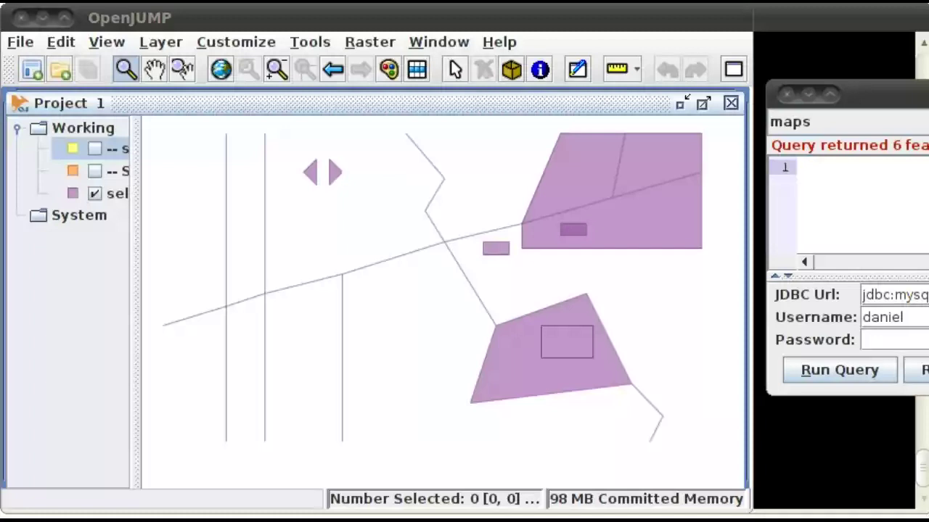
Run the st_geomfromtext rectangle query, adding a one-feature yellow layer, then empty the editor
click(868, 193)
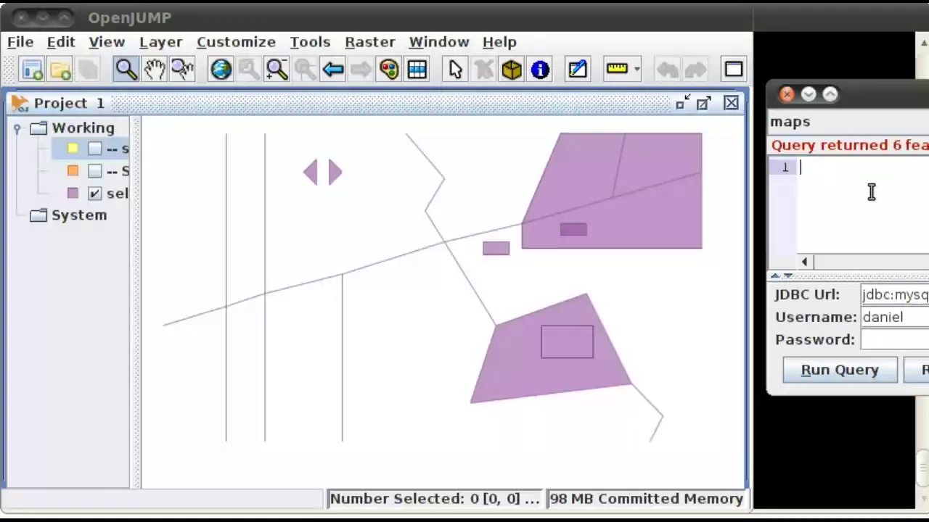
key(ctrl+v)
drag(918, 102, 906, 81)
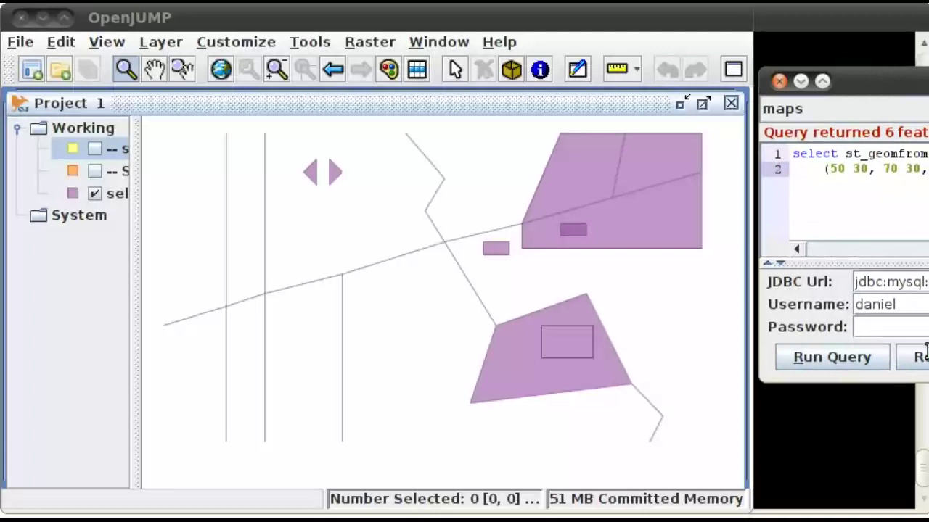
click(826, 357)
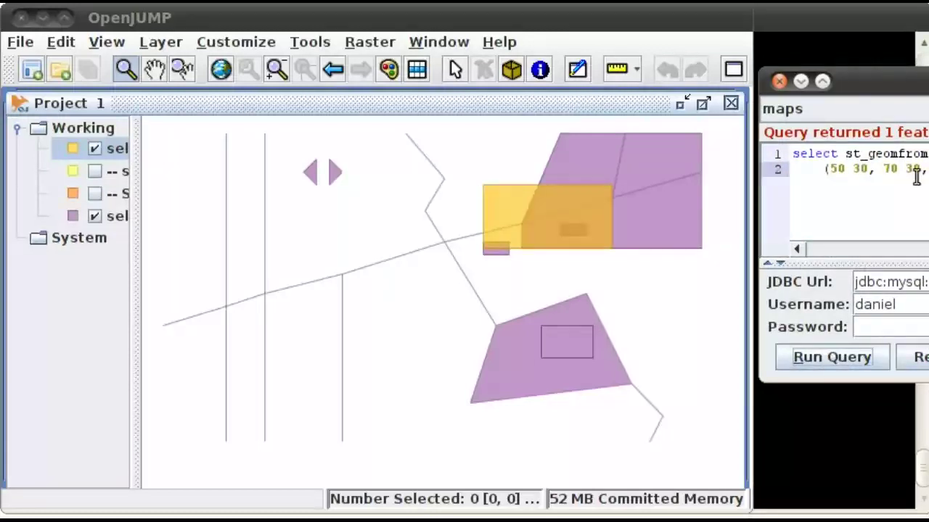
key(ctrl+a)
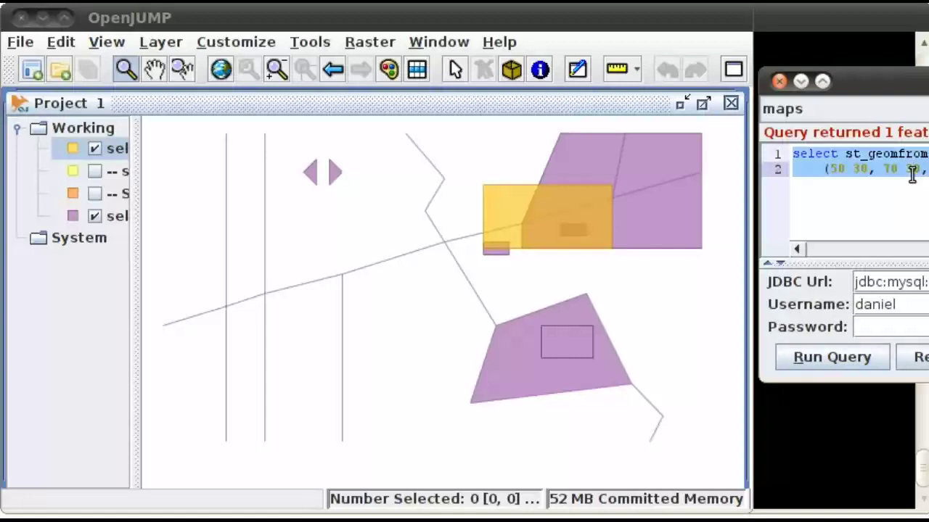
key(Delete)
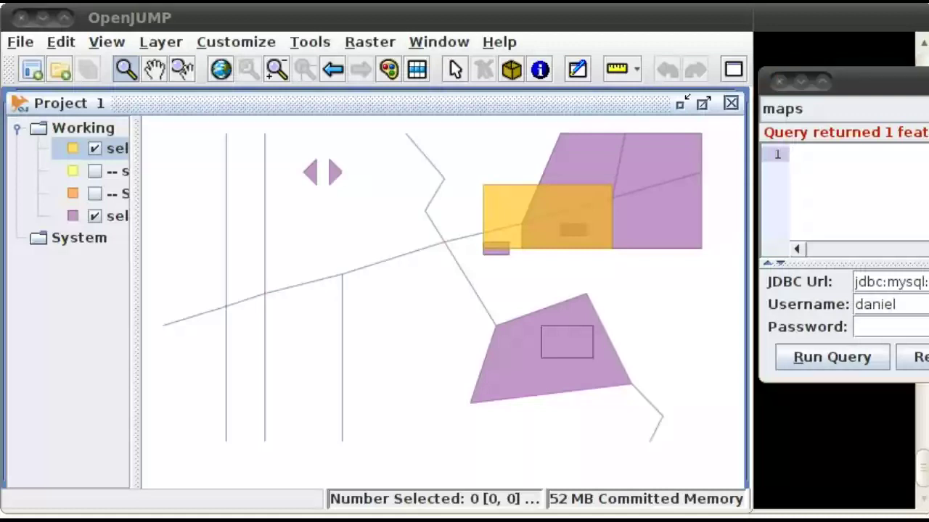
Run the st_intersects query on small_map and tmp_shapes, adding 6 features, then hide that layer
click(841, 182)
key(ctrl+v)
drag(920, 82, 492, 143)
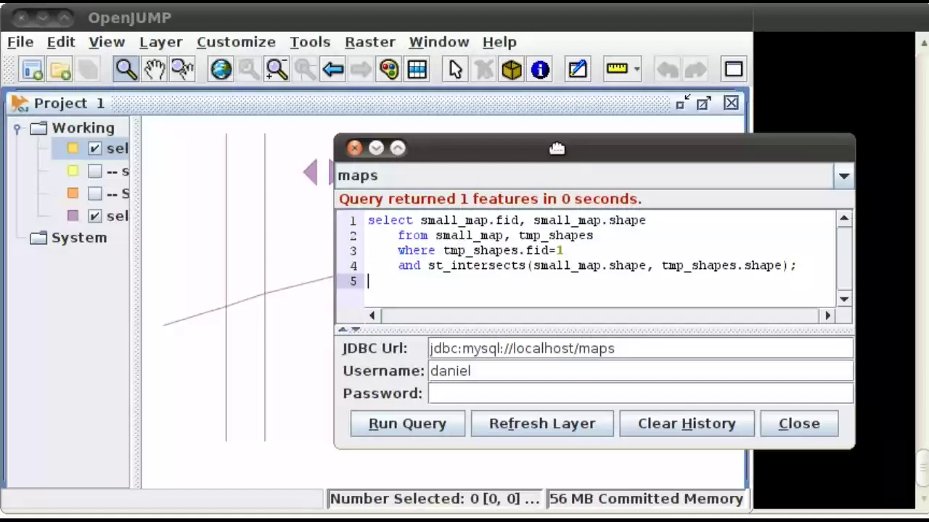
drag(557, 148, 928, 126)
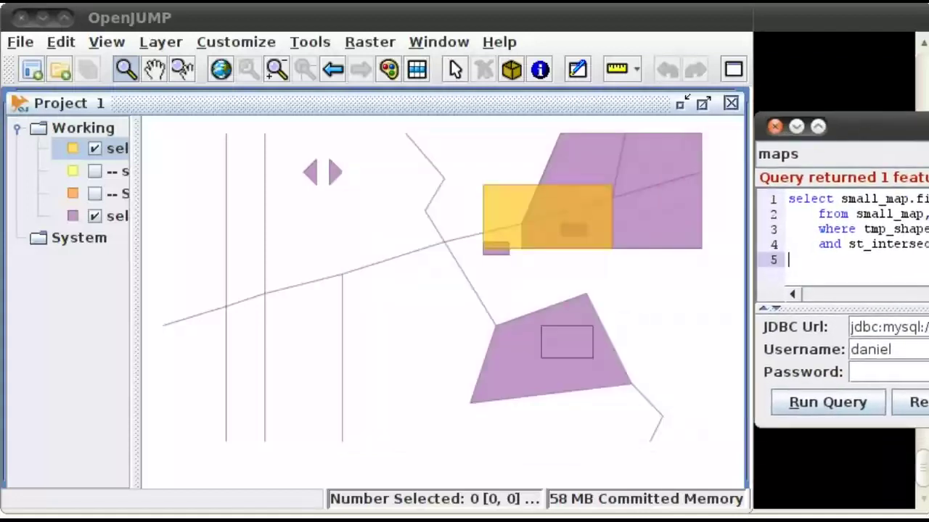
click(828, 400)
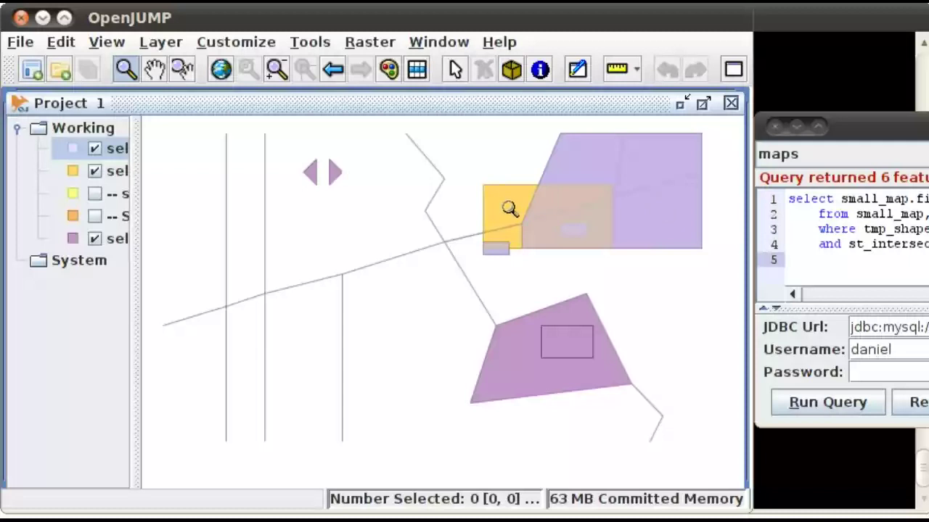
click(95, 148)
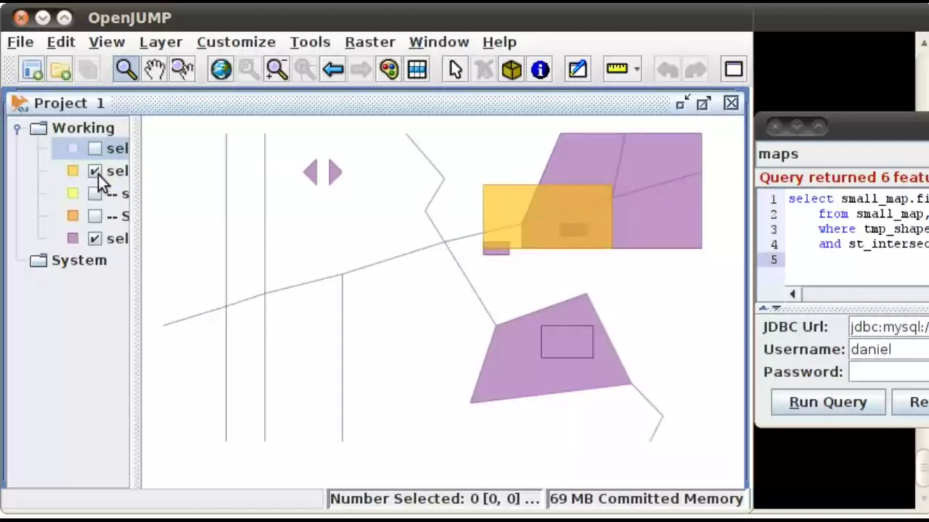
Hide the rectangle layer and swap in the st_within self-join query on small_map
click(95, 172)
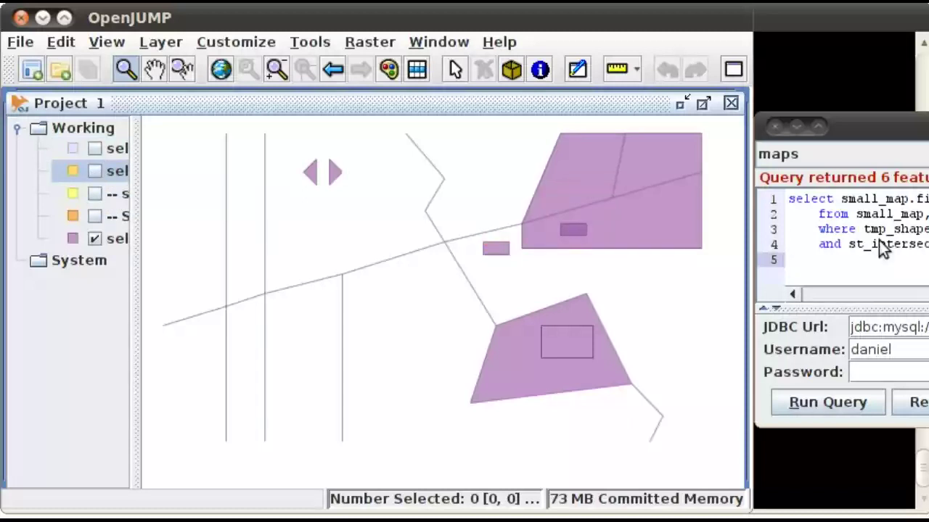
click(844, 227)
key(ctrl+a)
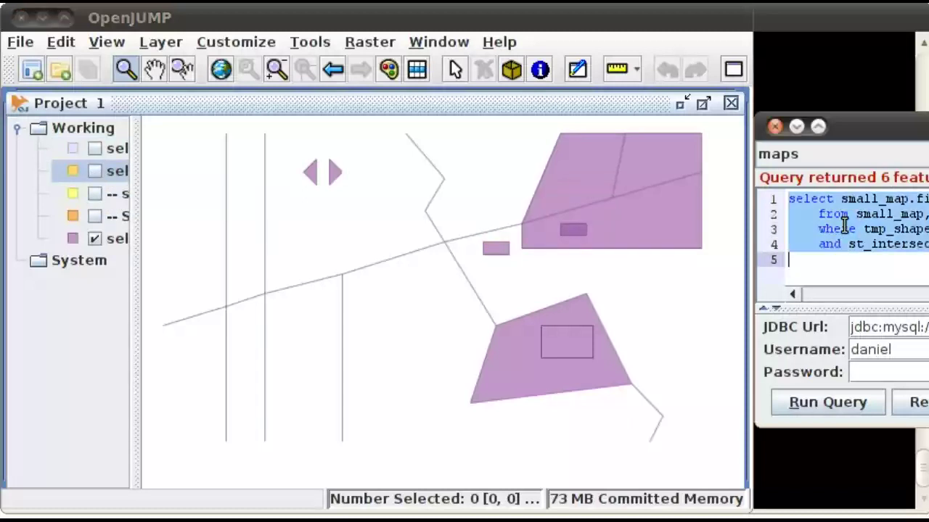
key(Delete)
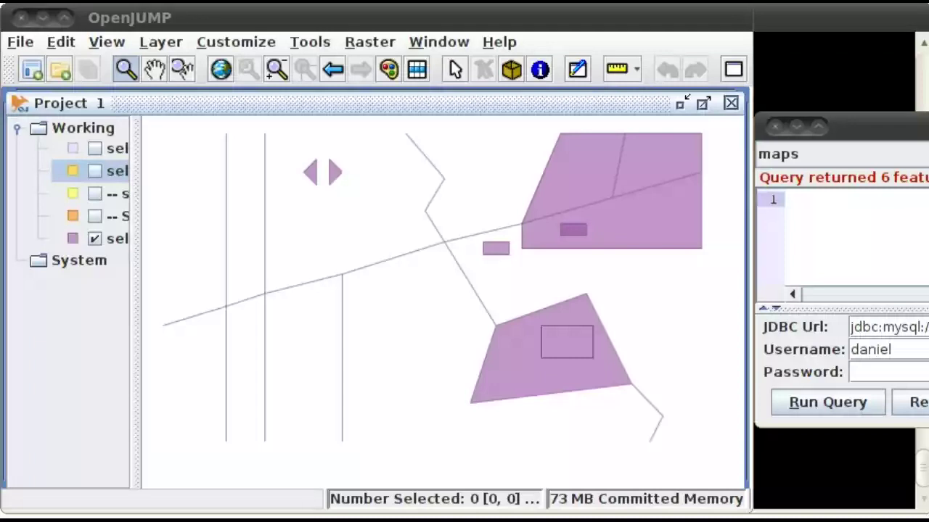
click(809, 203)
drag(841, 127, 254, 147)
scroll(540, 262, up, 1)
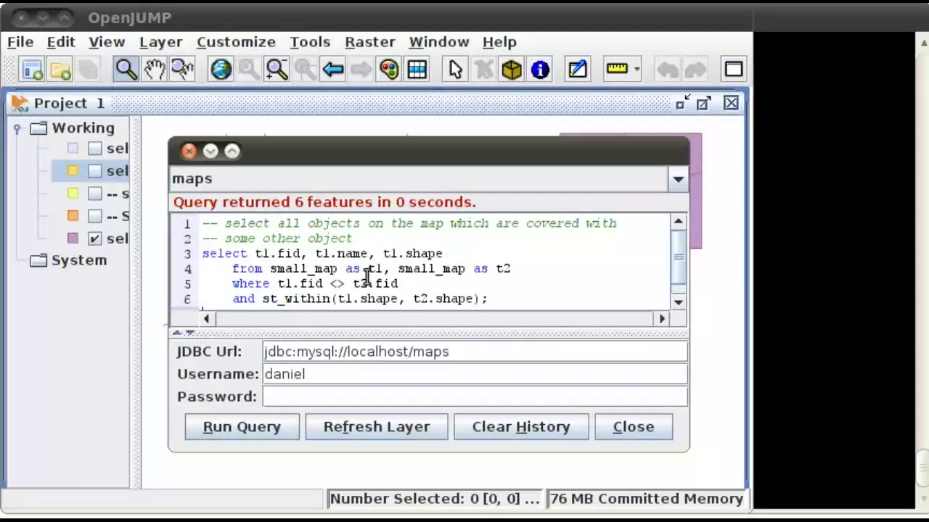
drag(378, 144, 928, 75)
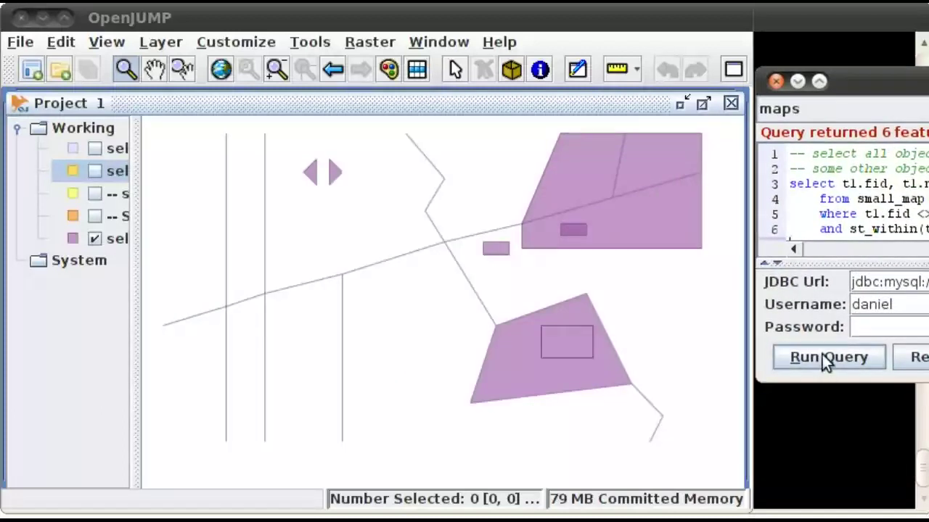
Add the 3 covered objects as a layer, clear the editor, and hide the result and purple layers
click(822, 354)
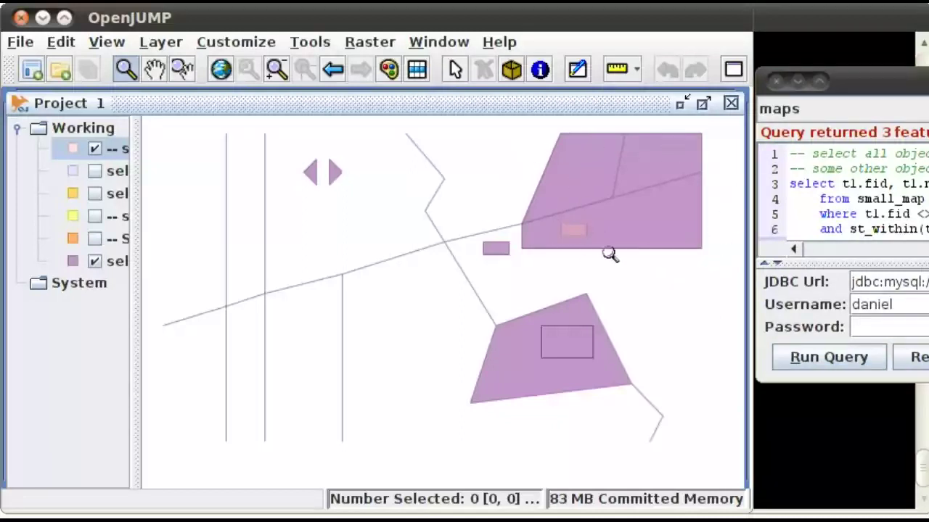
click(878, 212)
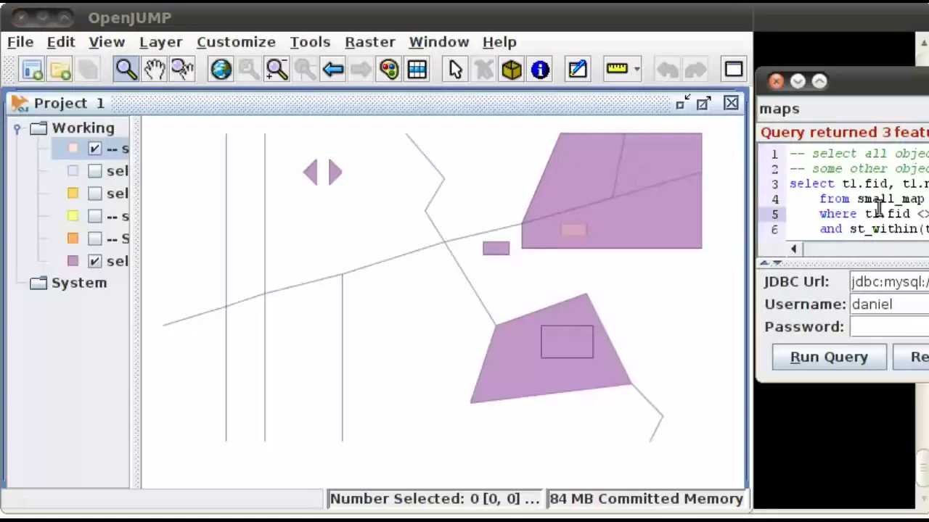
key(ctrl+a)
key(Delete)
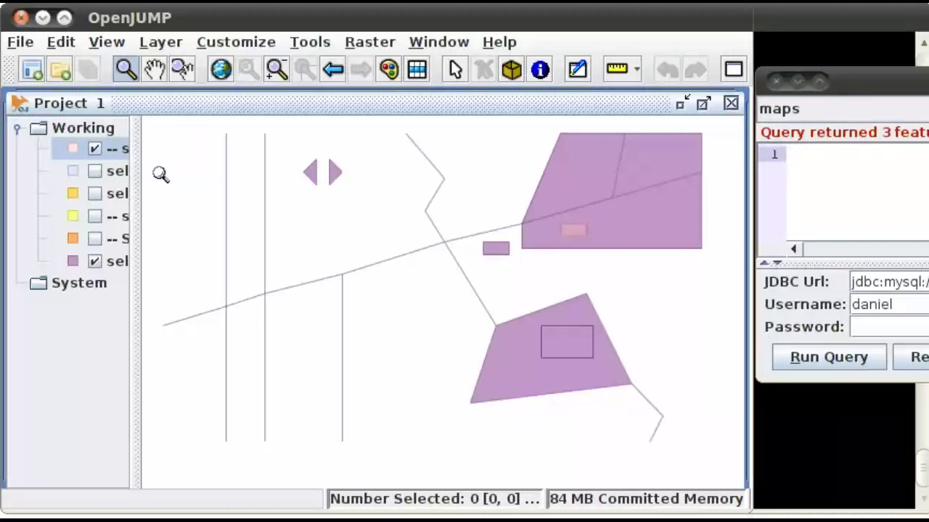
click(94, 148)
click(94, 262)
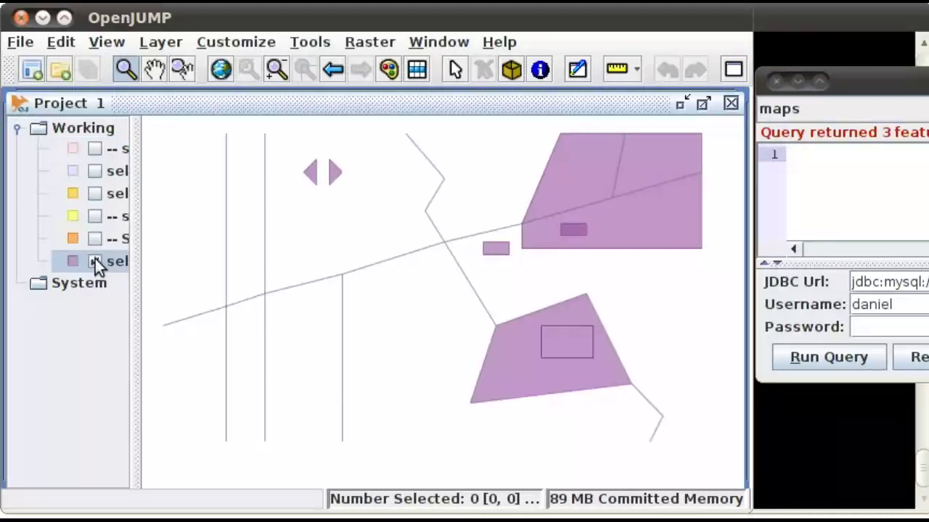
Run 'select * from world_map;' to draw all 244 country outlines as a new layer
drag(921, 81, 532, 143)
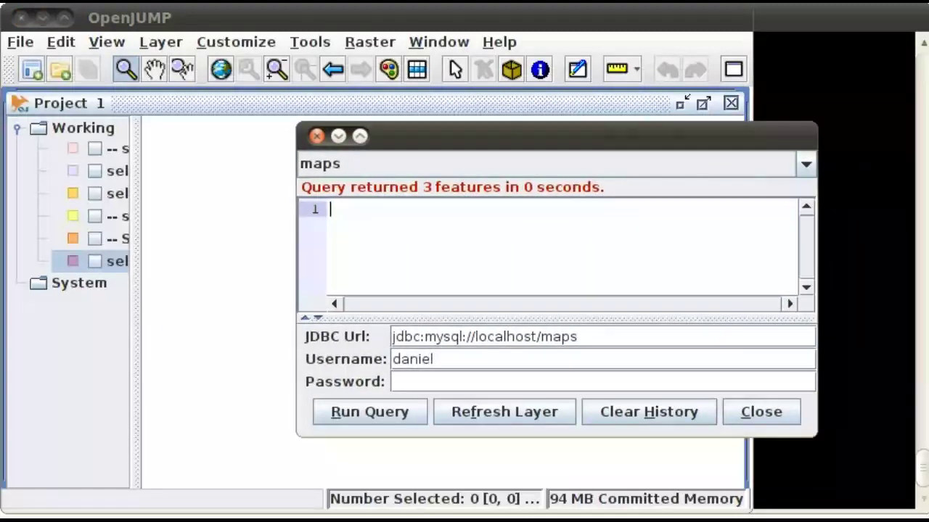
click(471, 236)
text(select * from world_map;)
key(Return)
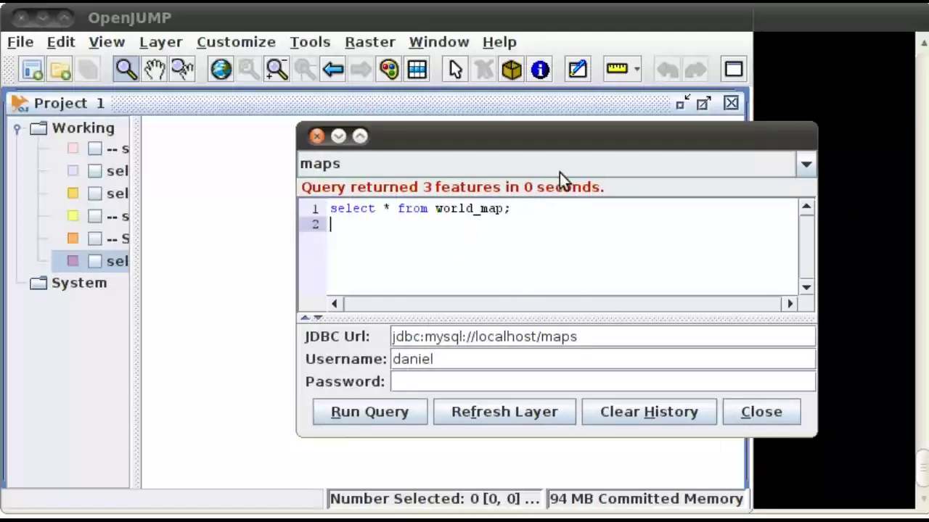
drag(543, 143, 925, 88)
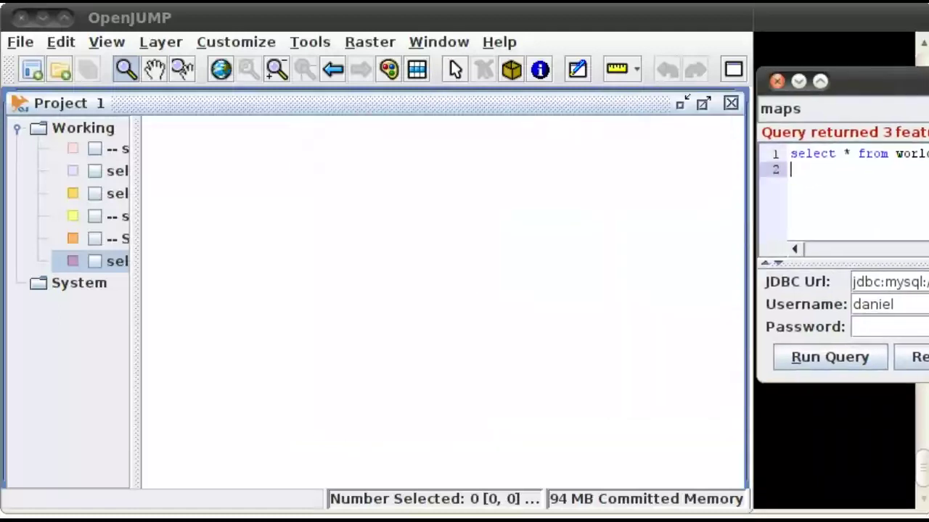
click(863, 353)
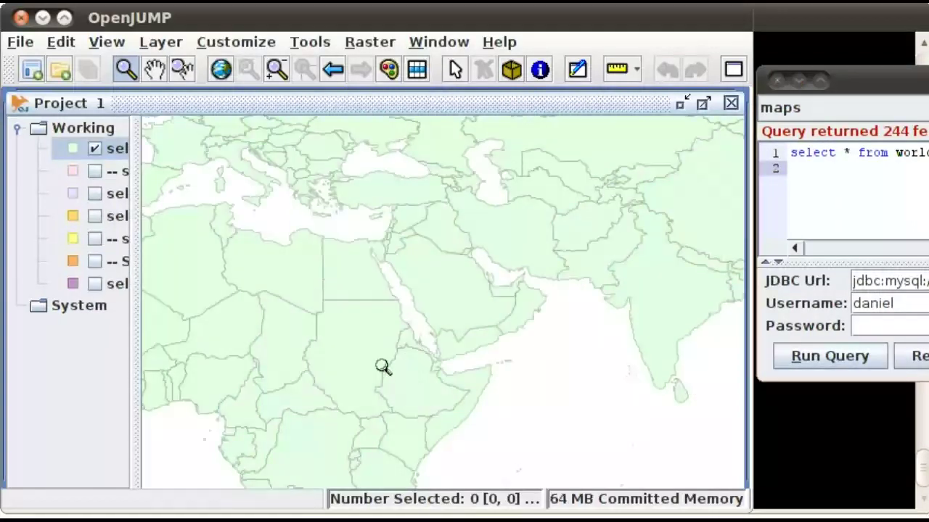
Pan the world map until Europe, North Africa and Iberia are centred in view
click(154, 69)
drag(193, 224, 394, 326)
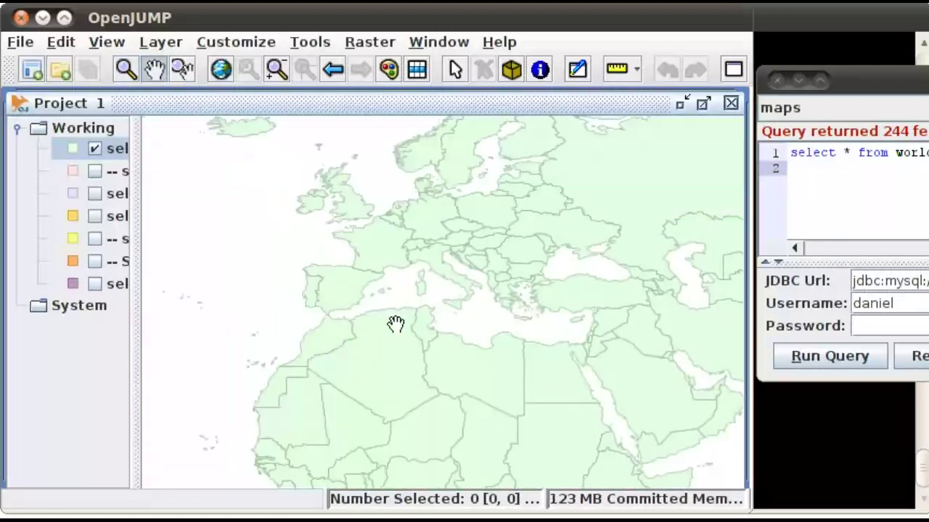
drag(338, 300, 375, 303)
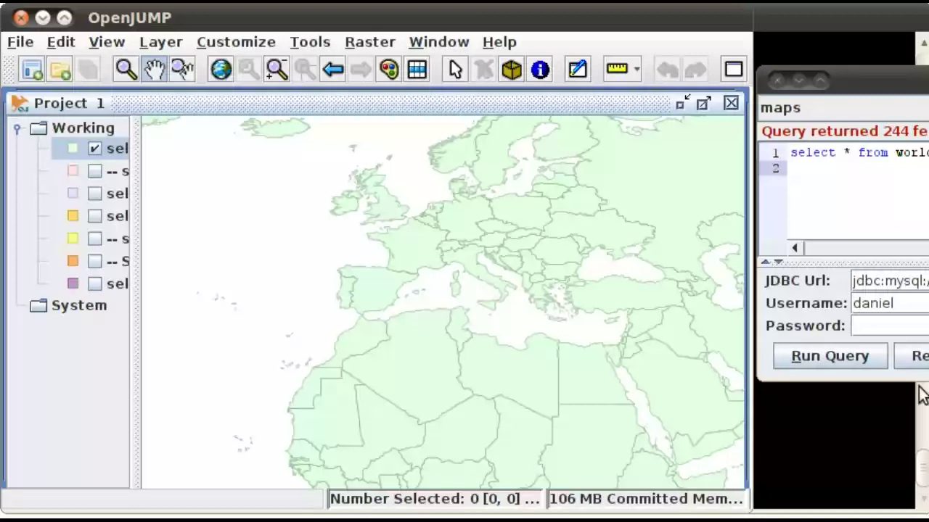
Replace the query with the name LIKE '%c%' world_map query and run it, returning 60 countries
click(872, 156)
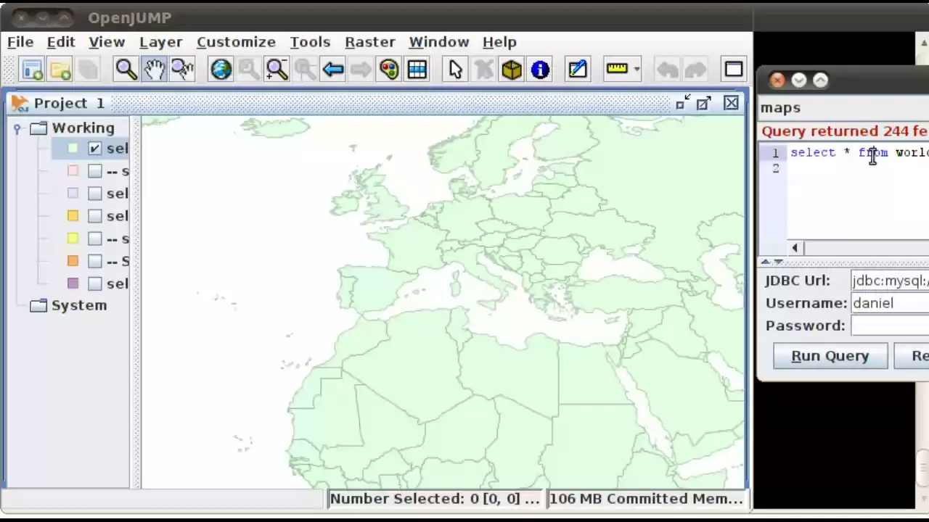
key(ctrl+a)
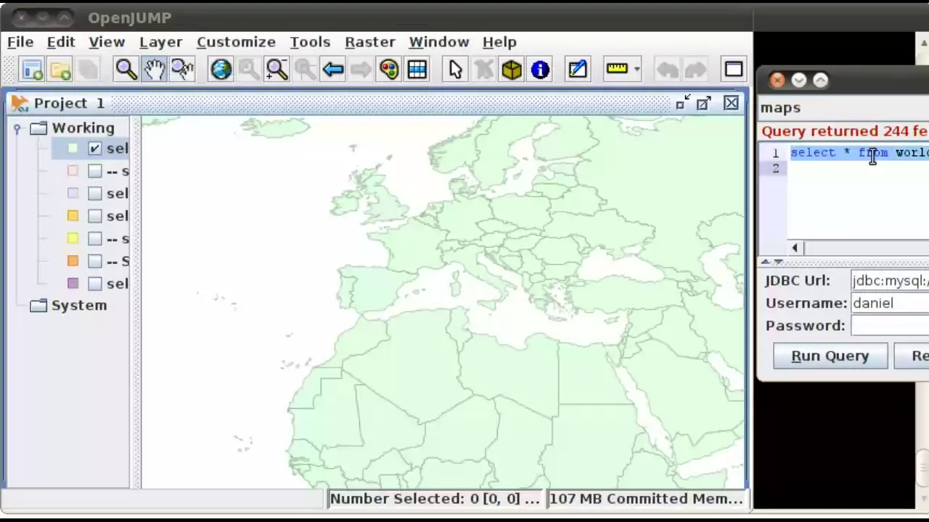
key(BackSpace)
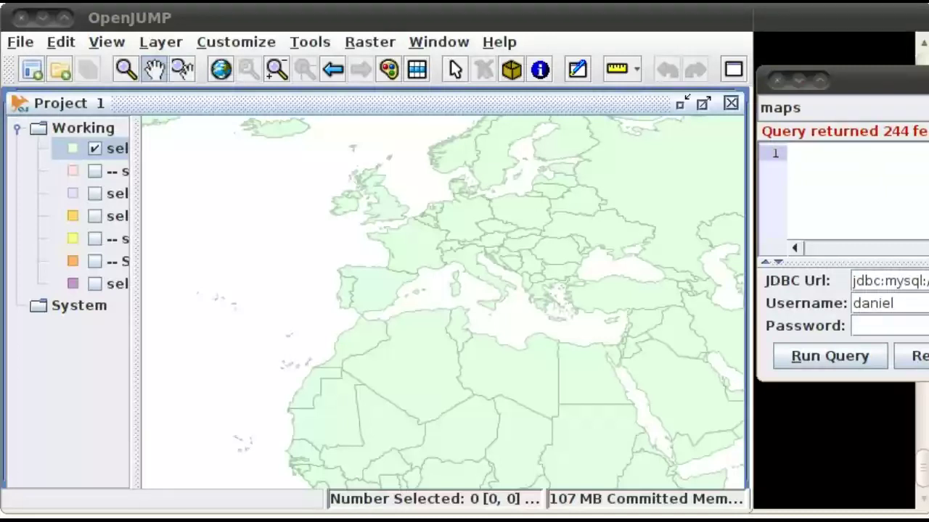
click(826, 180)
key(ctrl+v)
drag(870, 80, 362, 133)
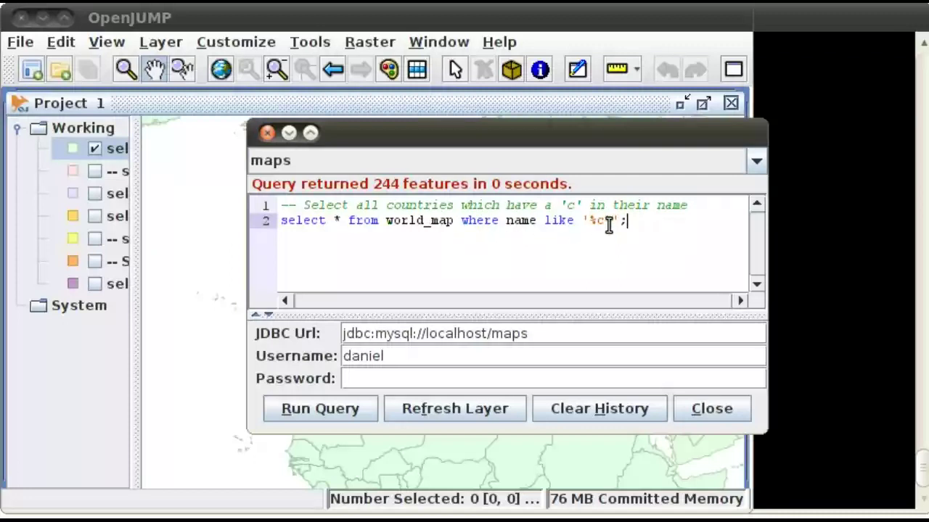
drag(547, 145, 927, 80)
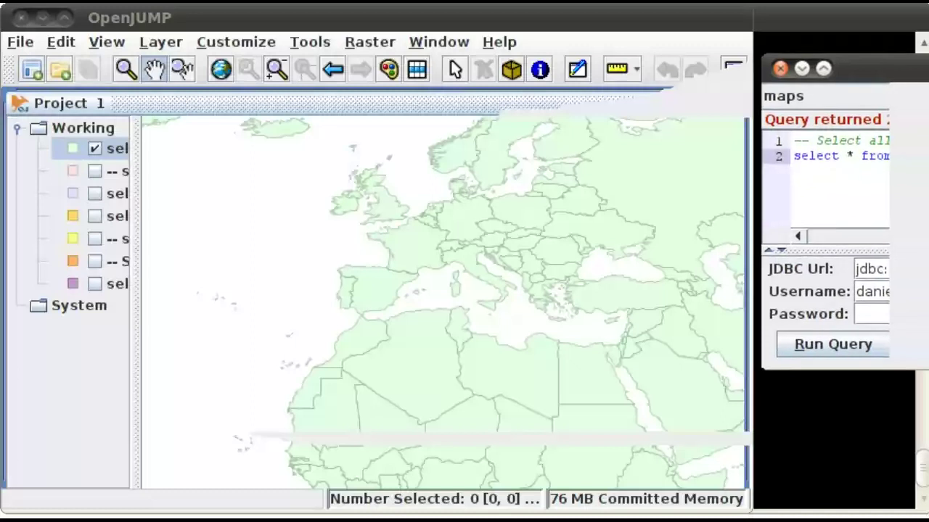
click(824, 342)
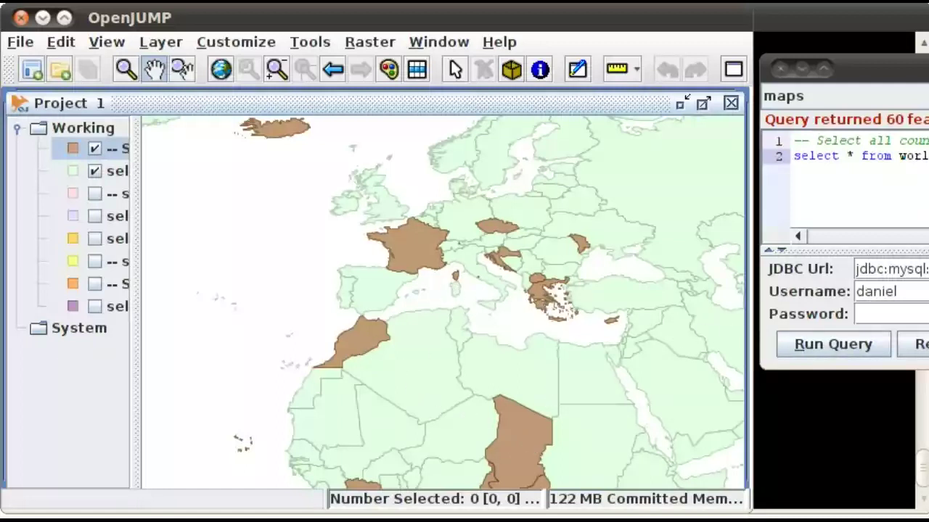
Empty the SQL editor while the brown layer of 60 'c' countries stays drawn
click(863, 156)
key(ctrl+a)
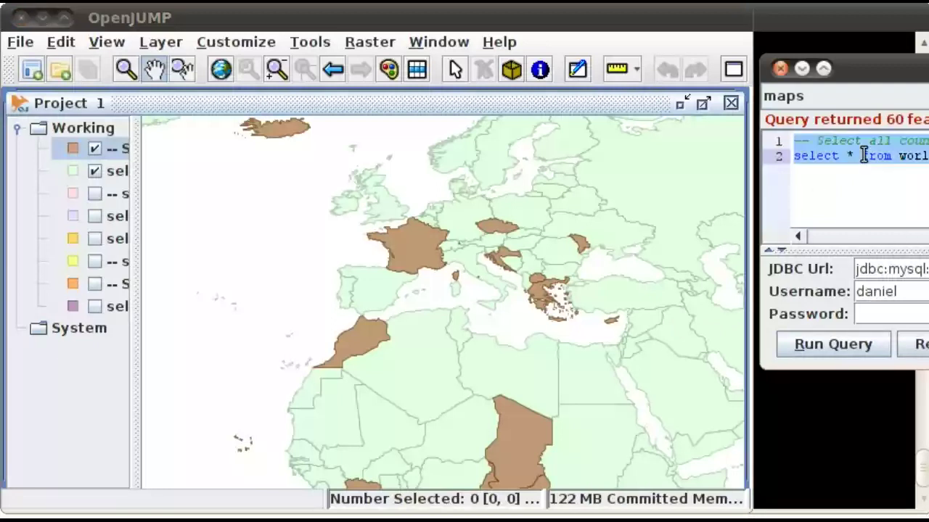
key(BackSpace)
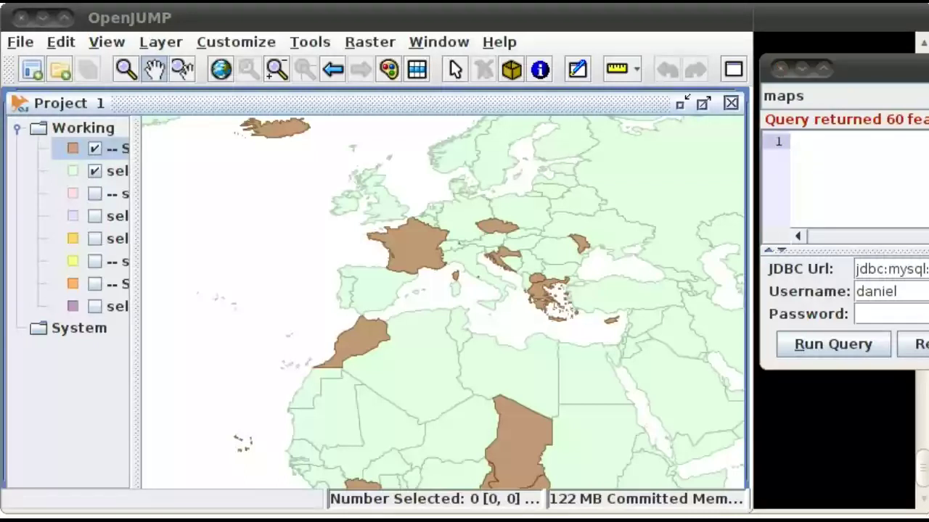
Run the tmp_shapes fid=2 query to add the single zero-latitude marker line layer
click(834, 153)
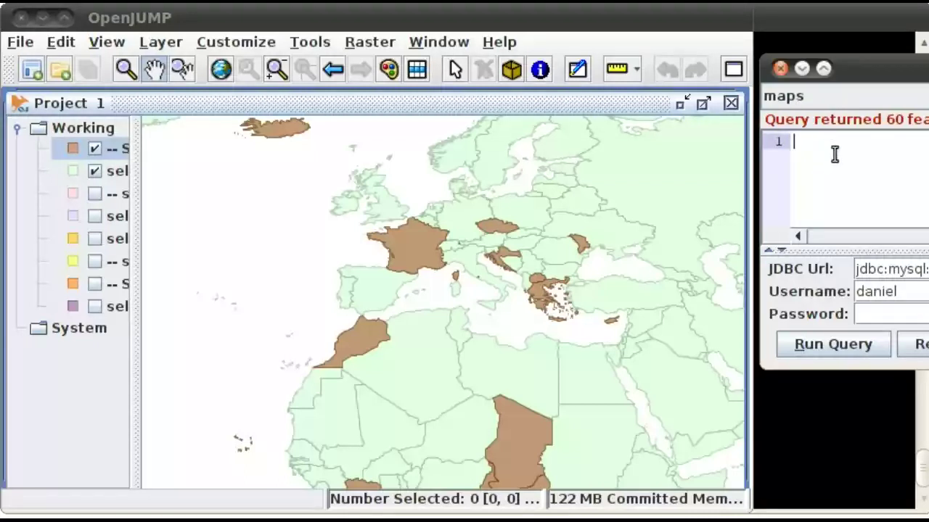
key(ctrl+v)
drag(921, 68, 646, 140)
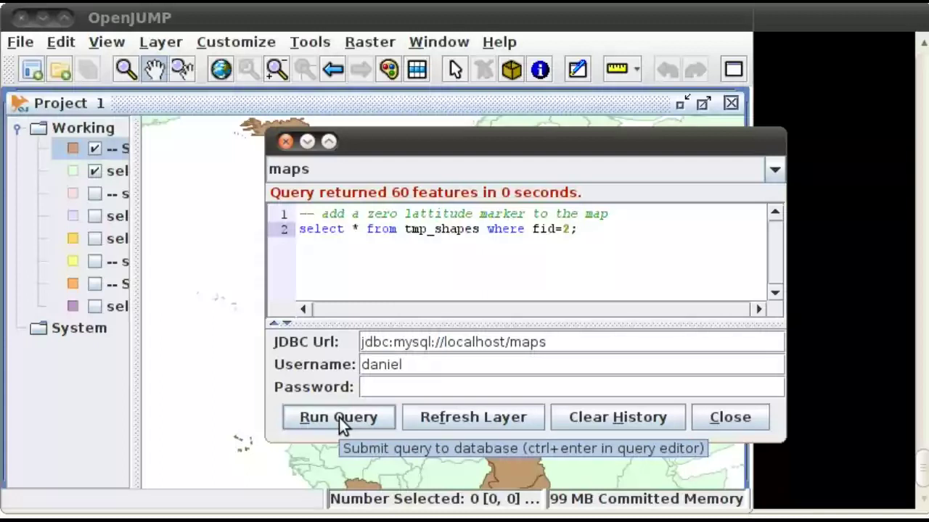
drag(468, 144, 928, 84)
click(834, 358)
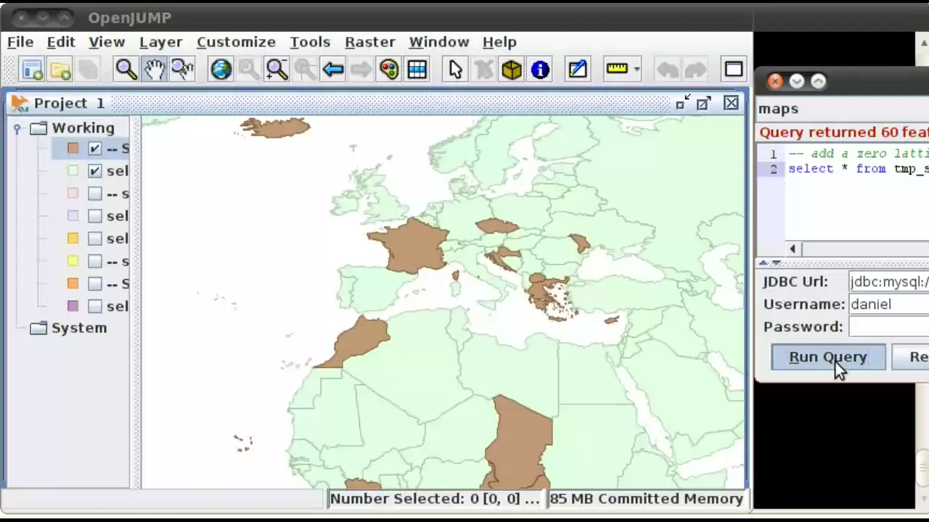
click(626, 369)
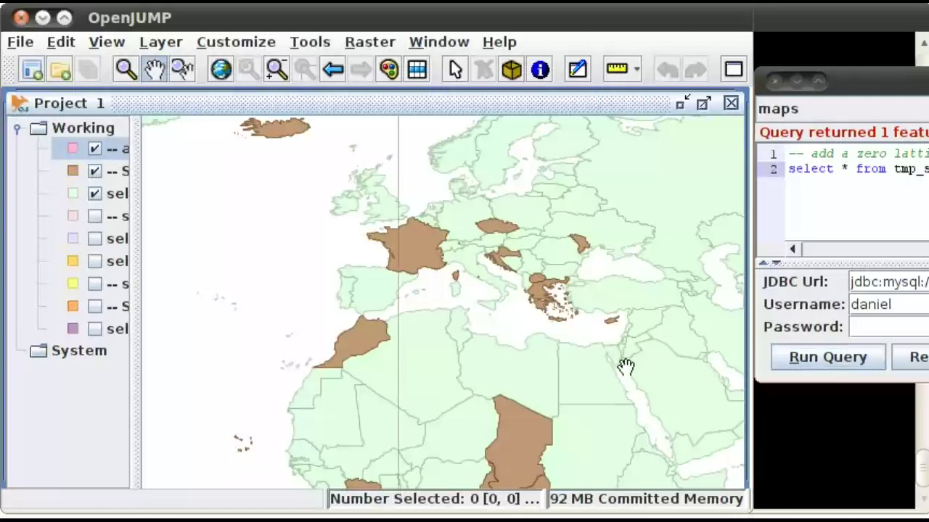
Hide the brown countries layer and clear the marker query from the editor
click(93, 170)
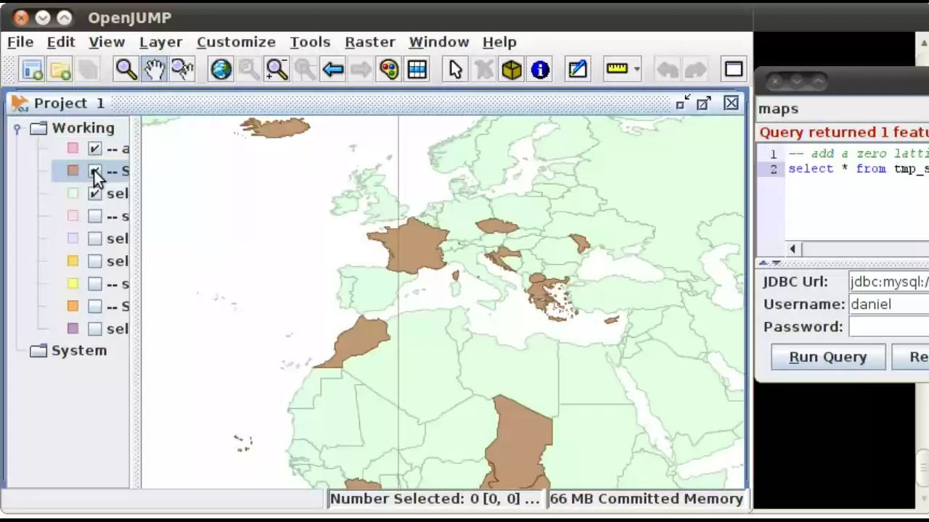
click(880, 170)
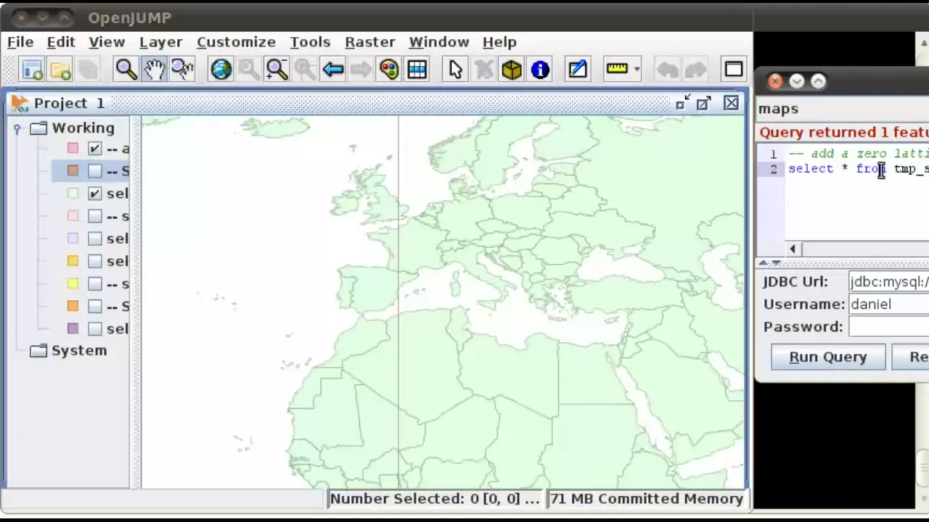
key(ctrl+a)
key(BackSpace)
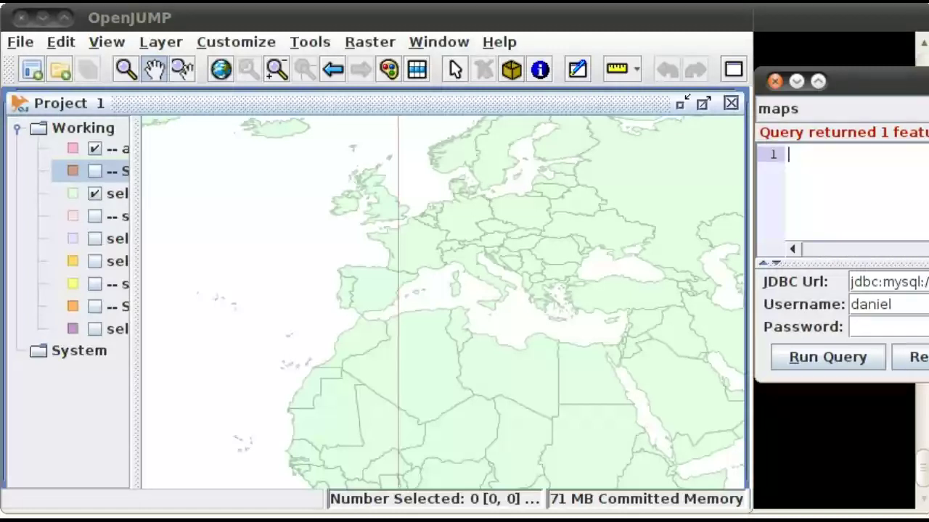
Run the st_intersects query on world_map and tmp_shapes, adding 9 green crossing countries
key(alt+Tab)
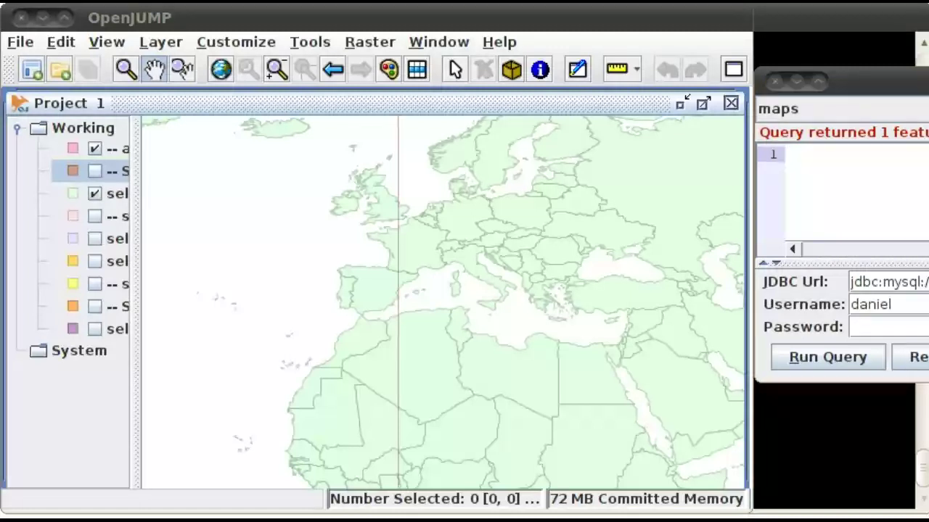
key(alt+Tab)
key(ctrl+v)
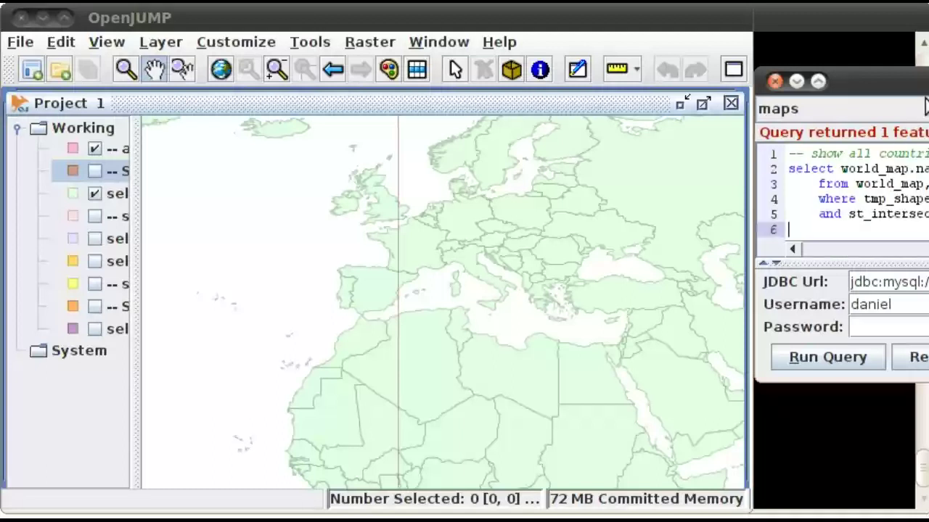
drag(856, 82, 423, 149)
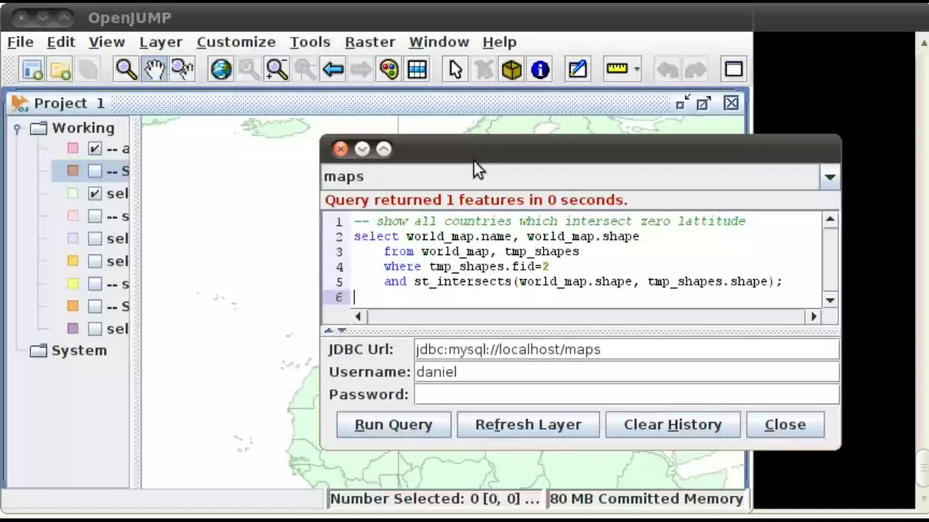
drag(495, 148, 924, 66)
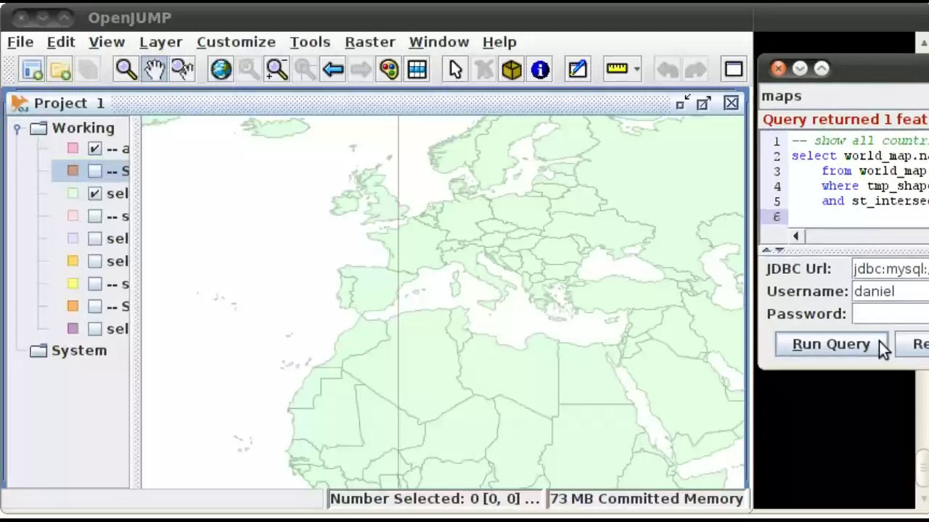
click(831, 342)
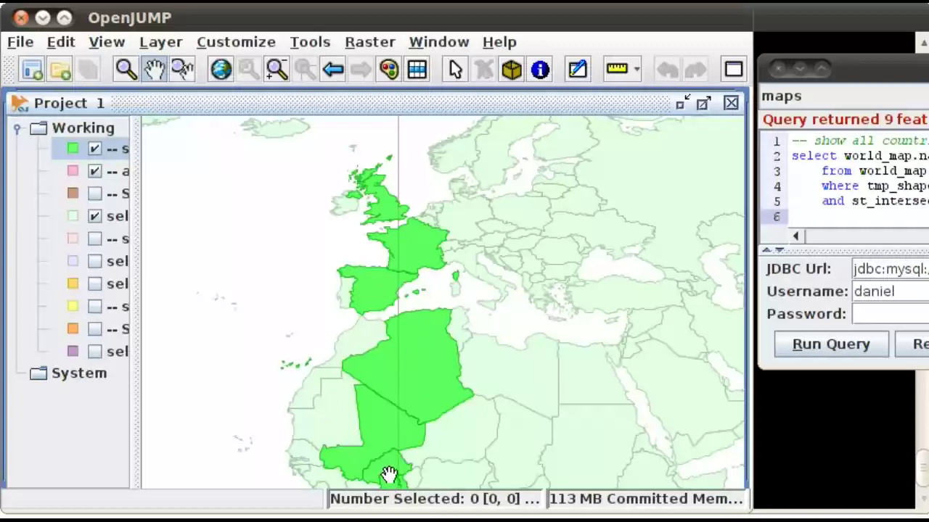
drag(389, 475, 394, 269)
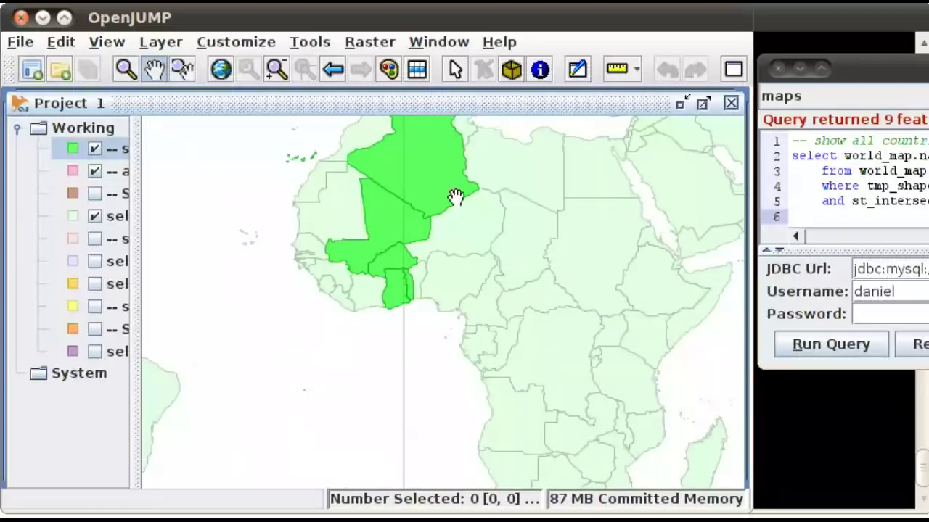
drag(454, 198, 417, 447)
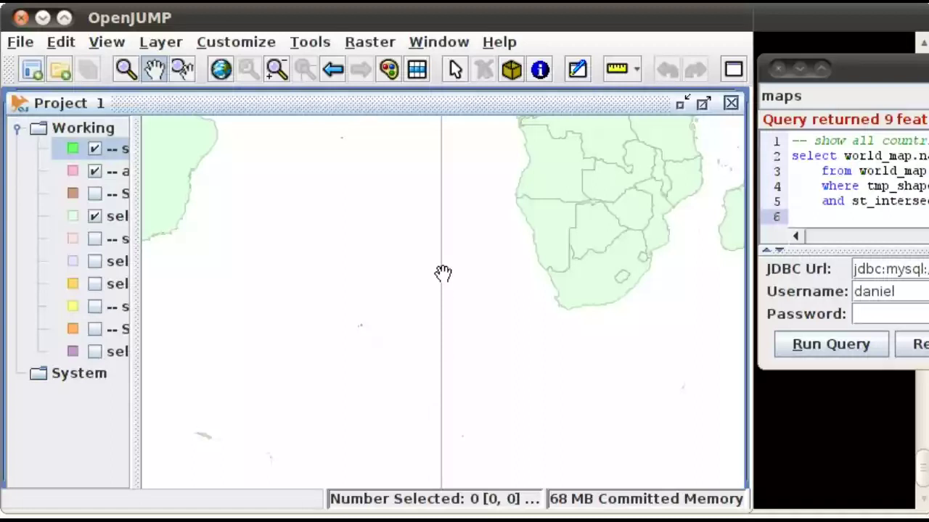
drag(442, 271, 443, 228)
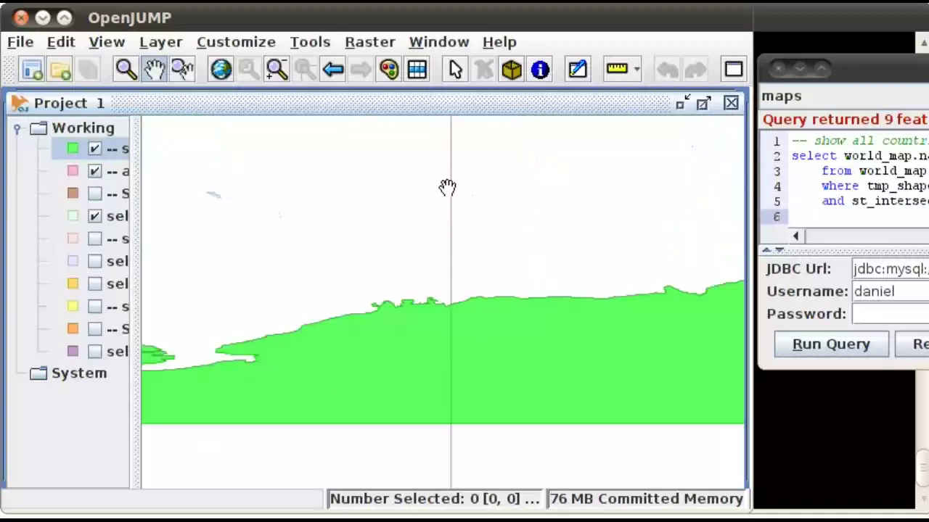
drag(450, 244, 446, 404)
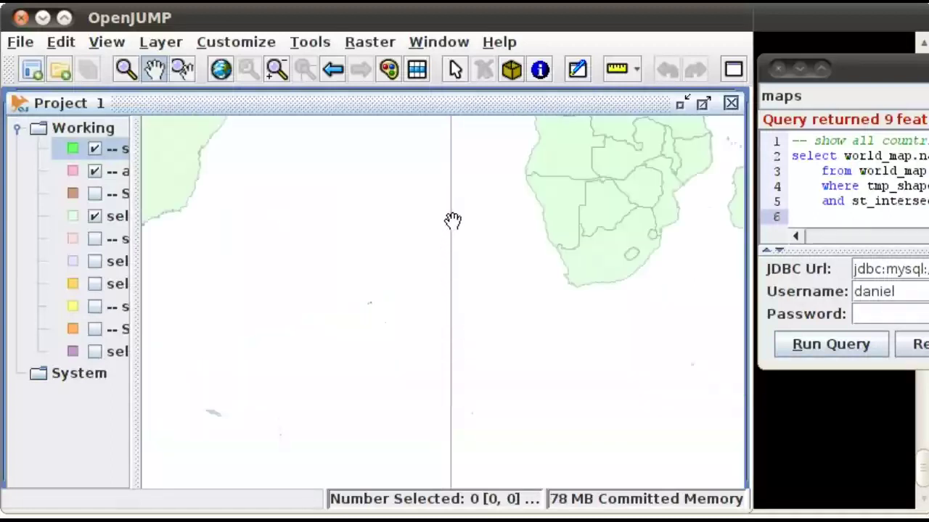
drag(452, 220, 454, 380)
drag(461, 212, 455, 386)
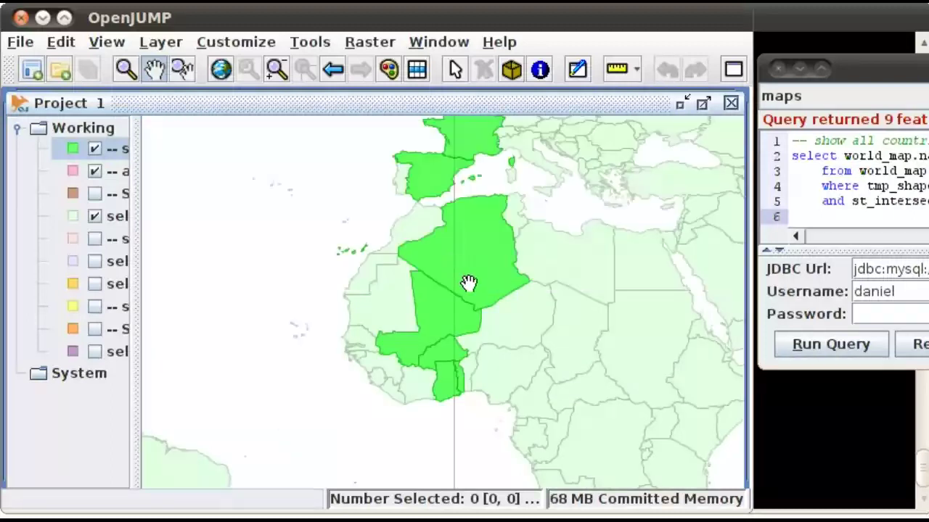
drag(469, 228, 462, 369)
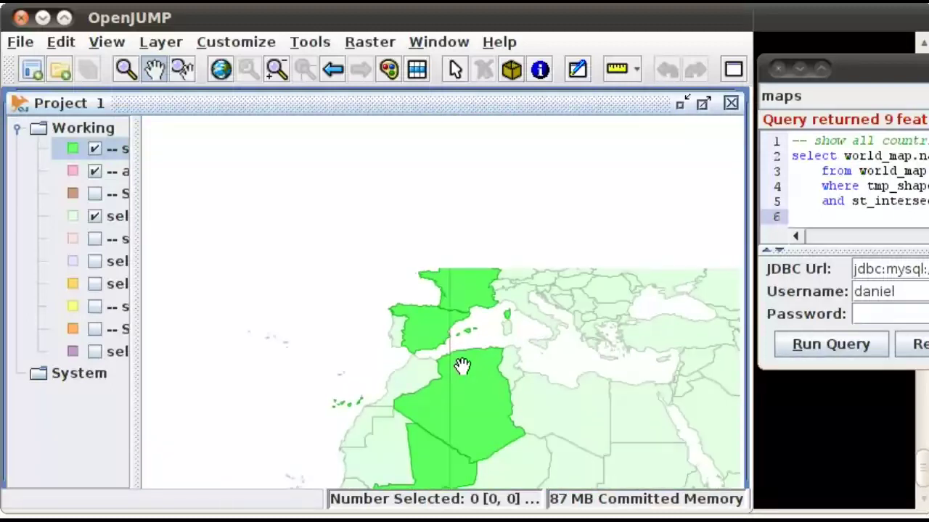